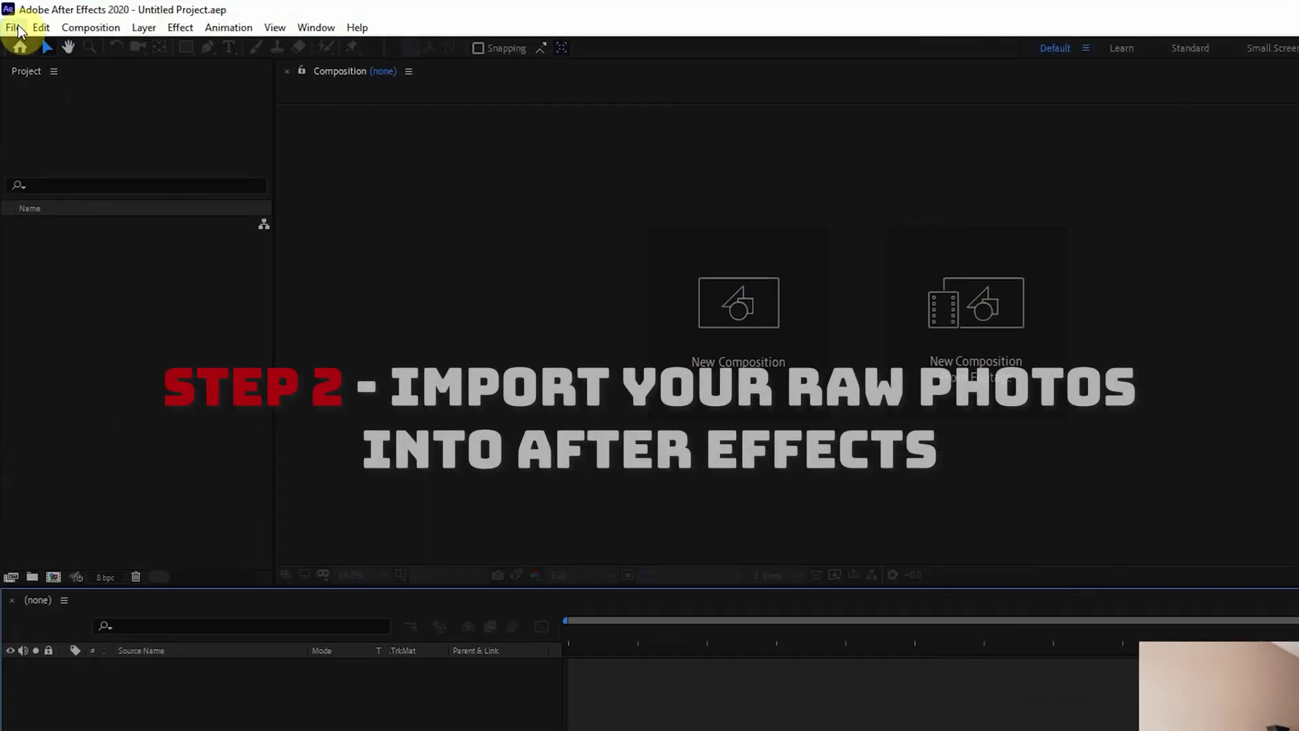
- Open the File menu in the empty Untitled Project to reach the import options
click(15, 28)
- Browse via File > Import > File to the tutorial pics folder and select every photo
mouse_move(27, 223)
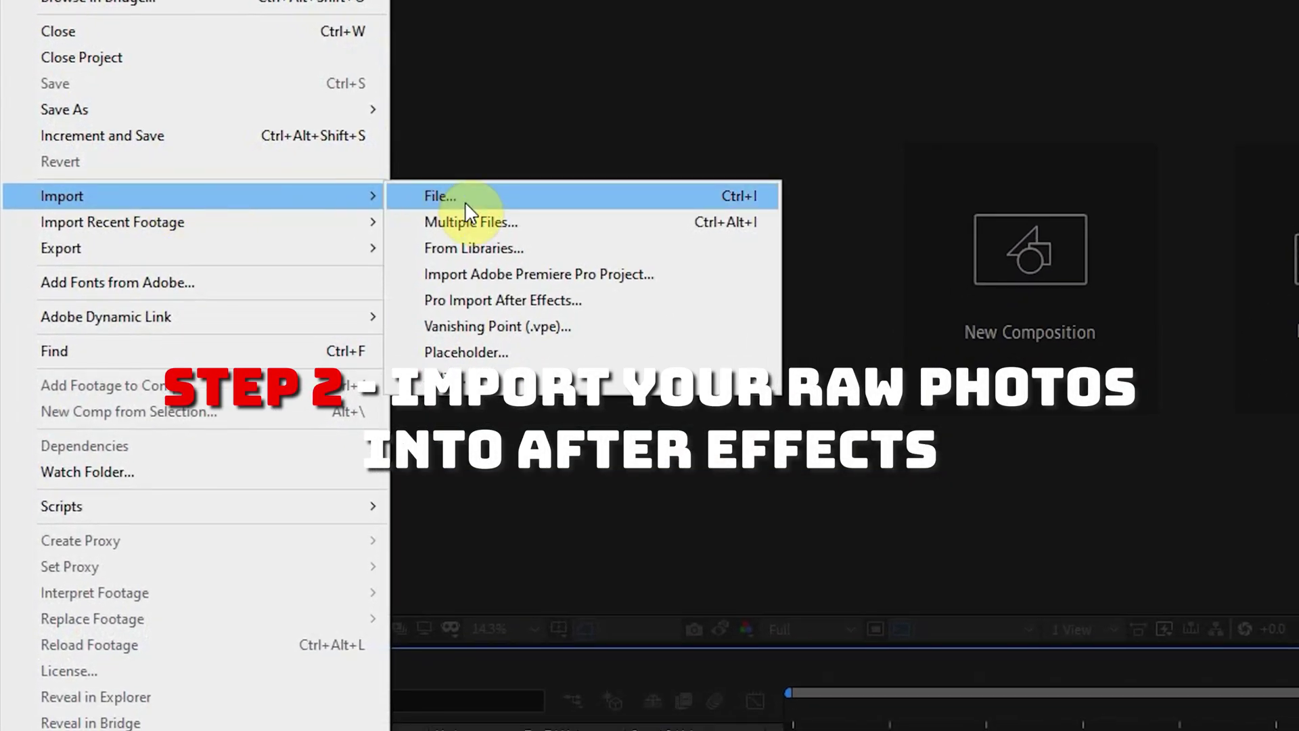
click(464, 201)
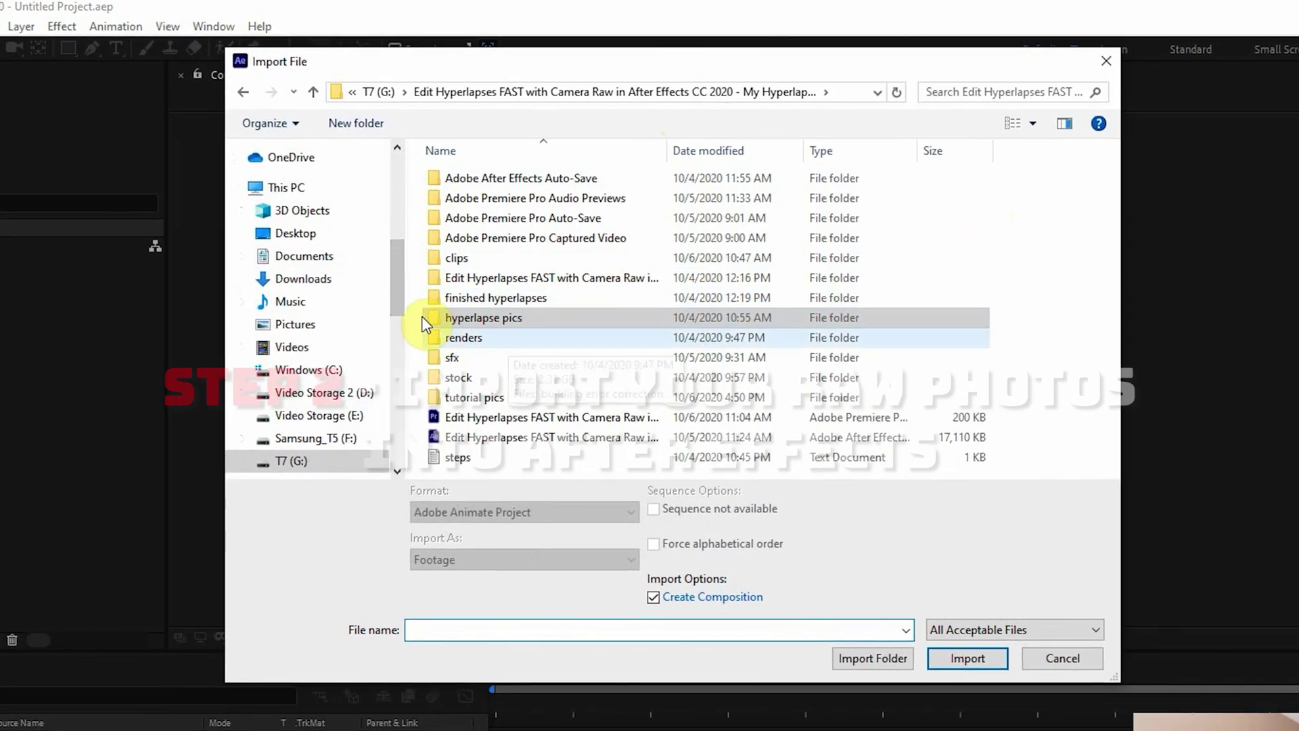
double_click(501, 399)
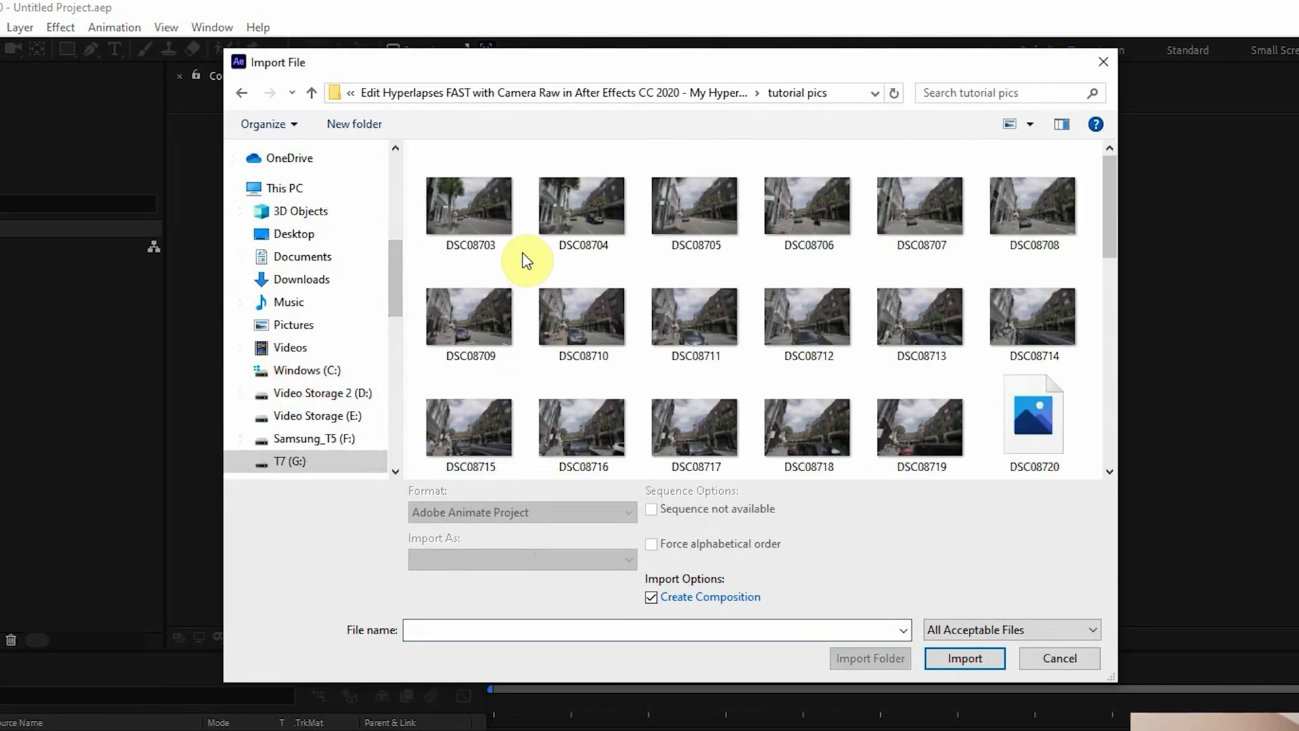
click(486, 211)
key(ctrl+a)
- Import the photos as one Camera Raw Sequence and dismiss the missing-frame warning
click(651, 509)
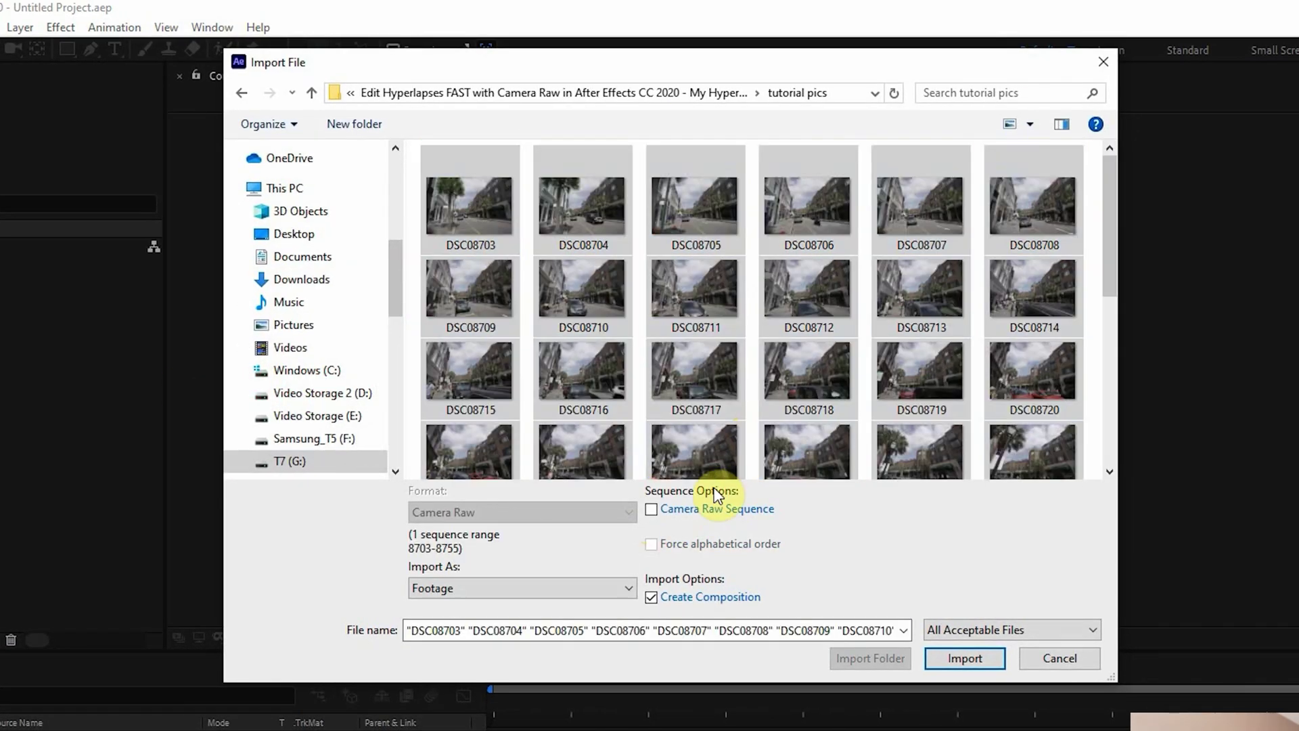
click(651, 511)
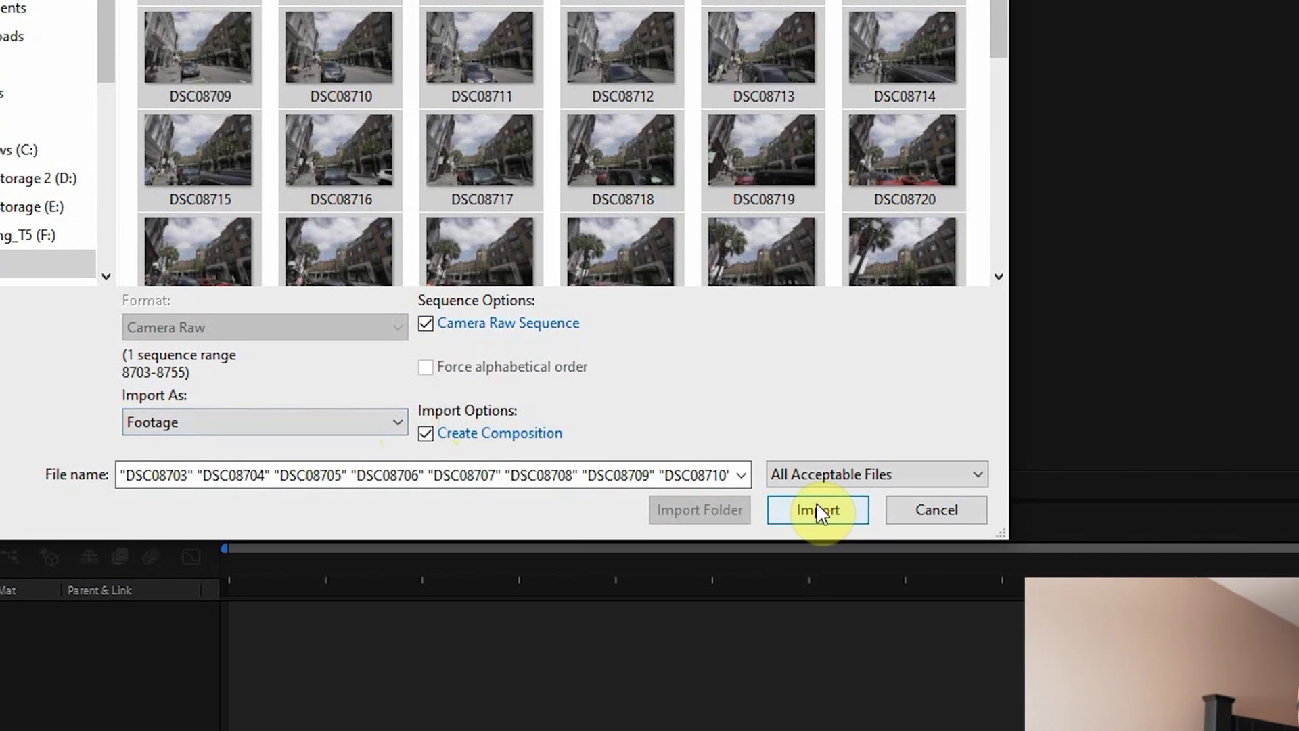
click(816, 506)
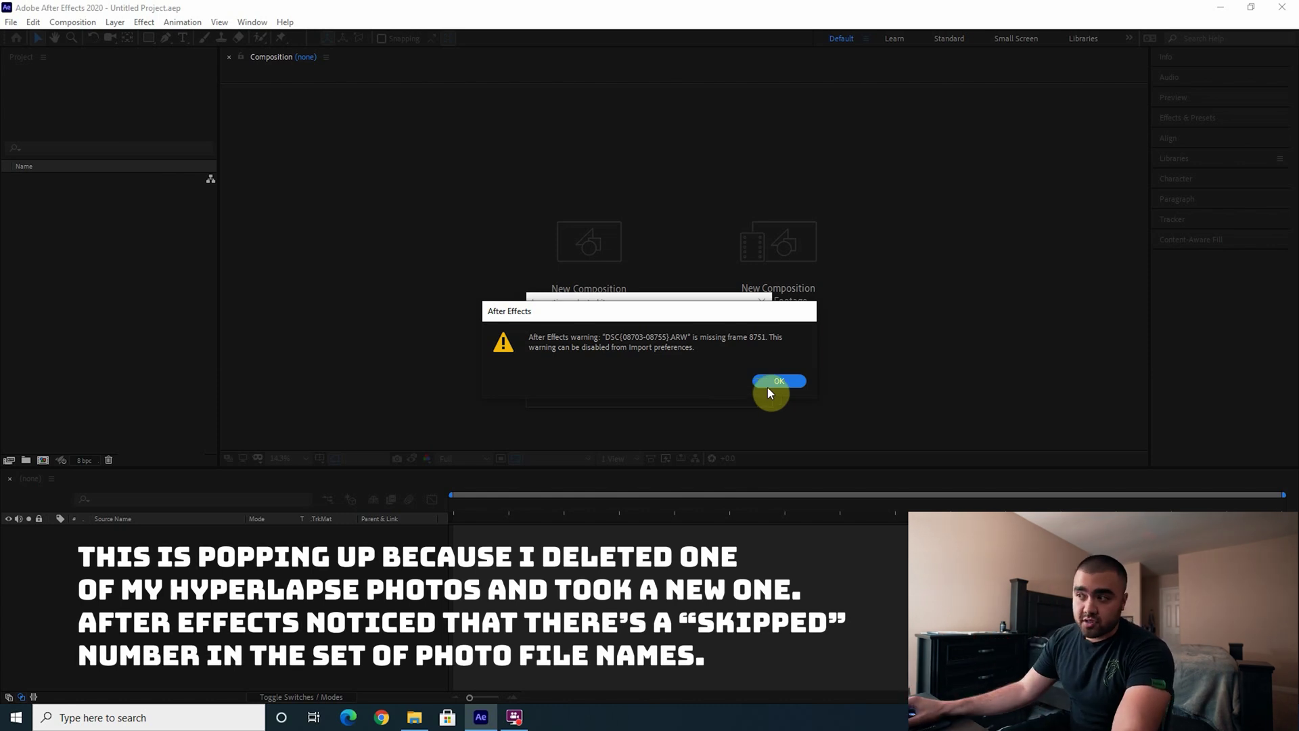
click(774, 379)
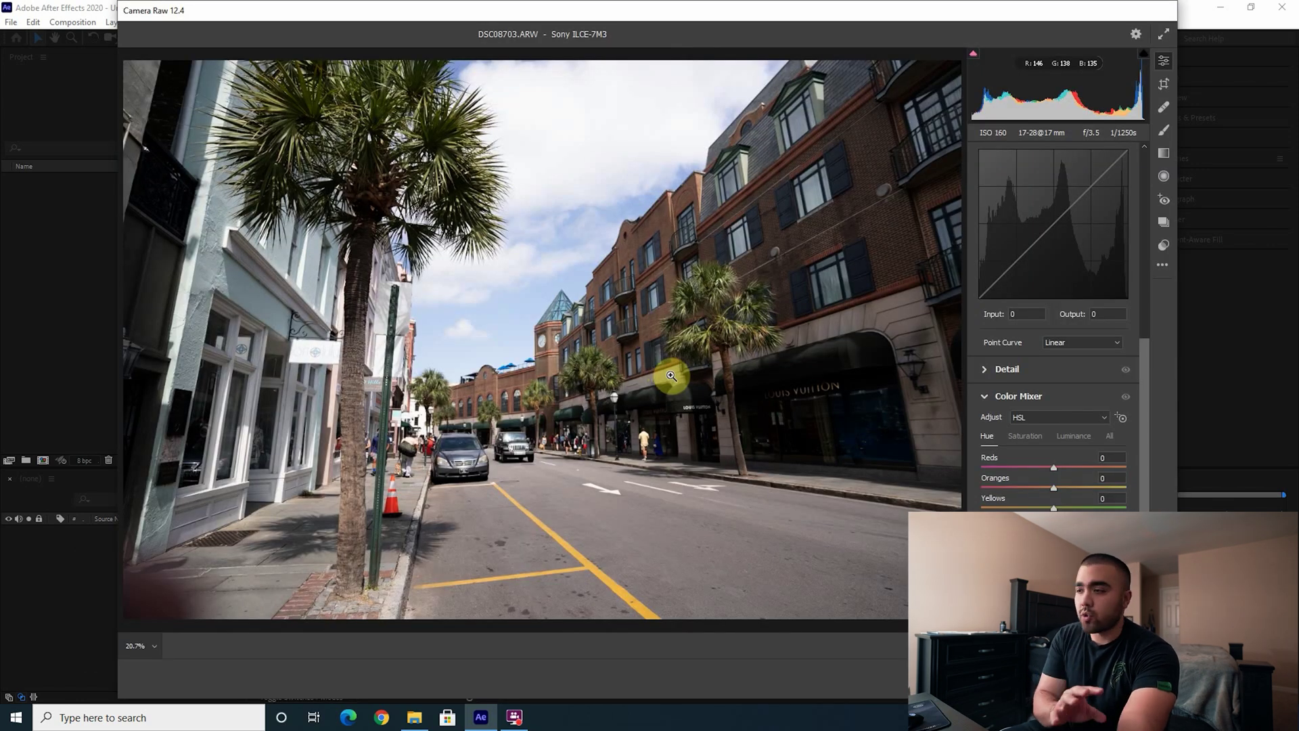
- Zoom out the DSC08703 preview, scroll to the Basic panel and raise Blacks to +20
scroll(671, 376, down, 2)
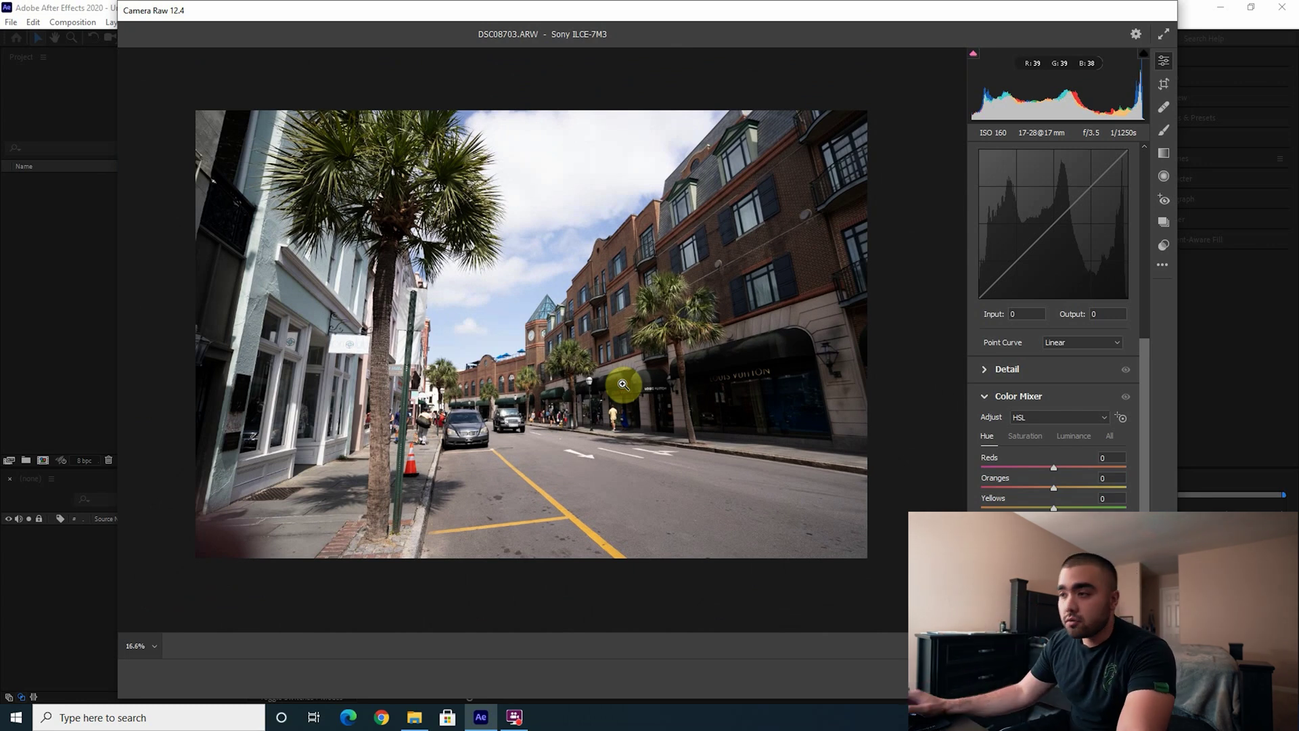
scroll(622, 384, up, 2)
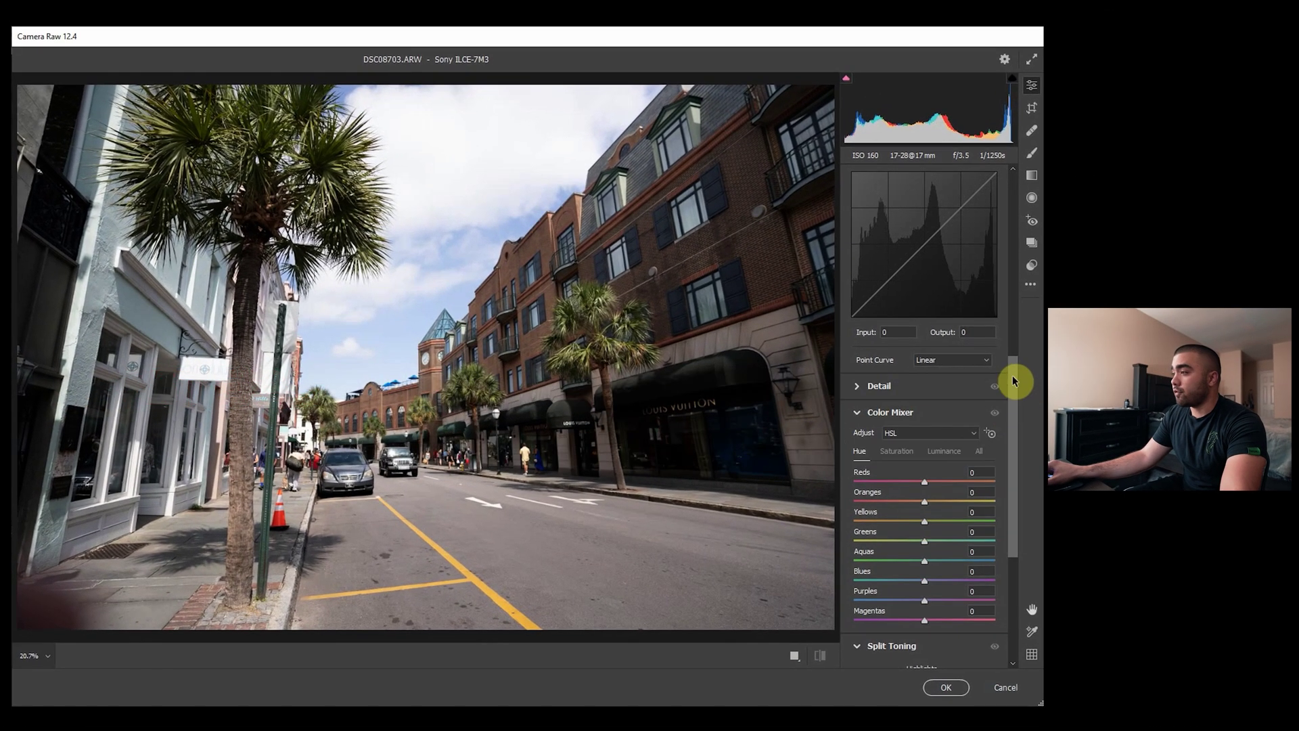
drag(1012, 377, 1014, 188)
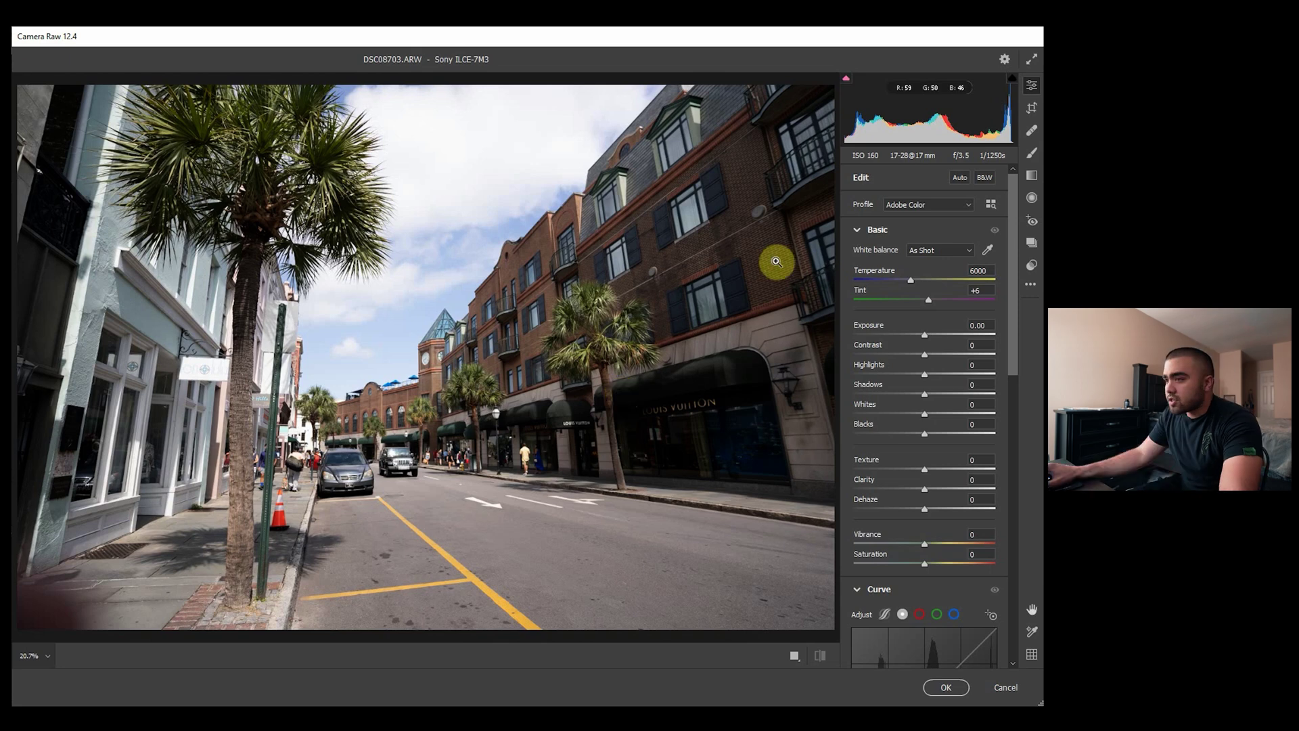
drag(468, 377, 894, 299)
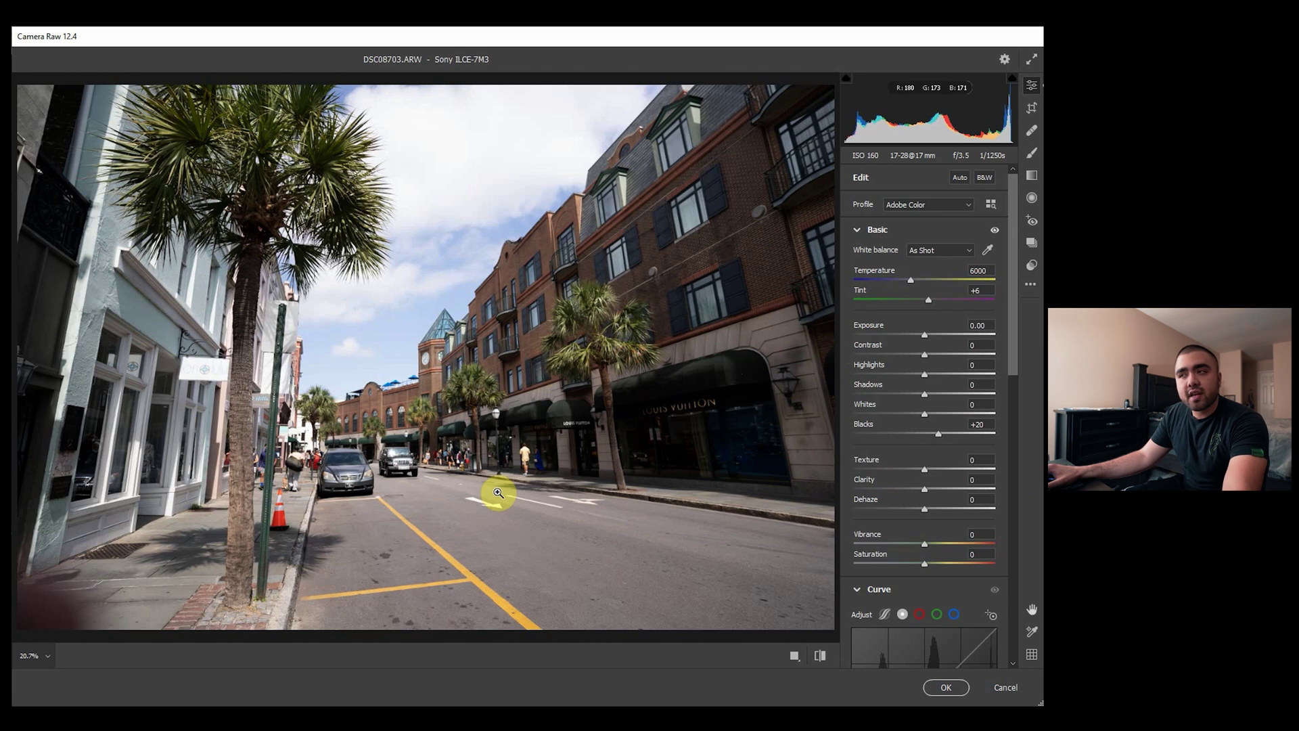
click(880, 479)
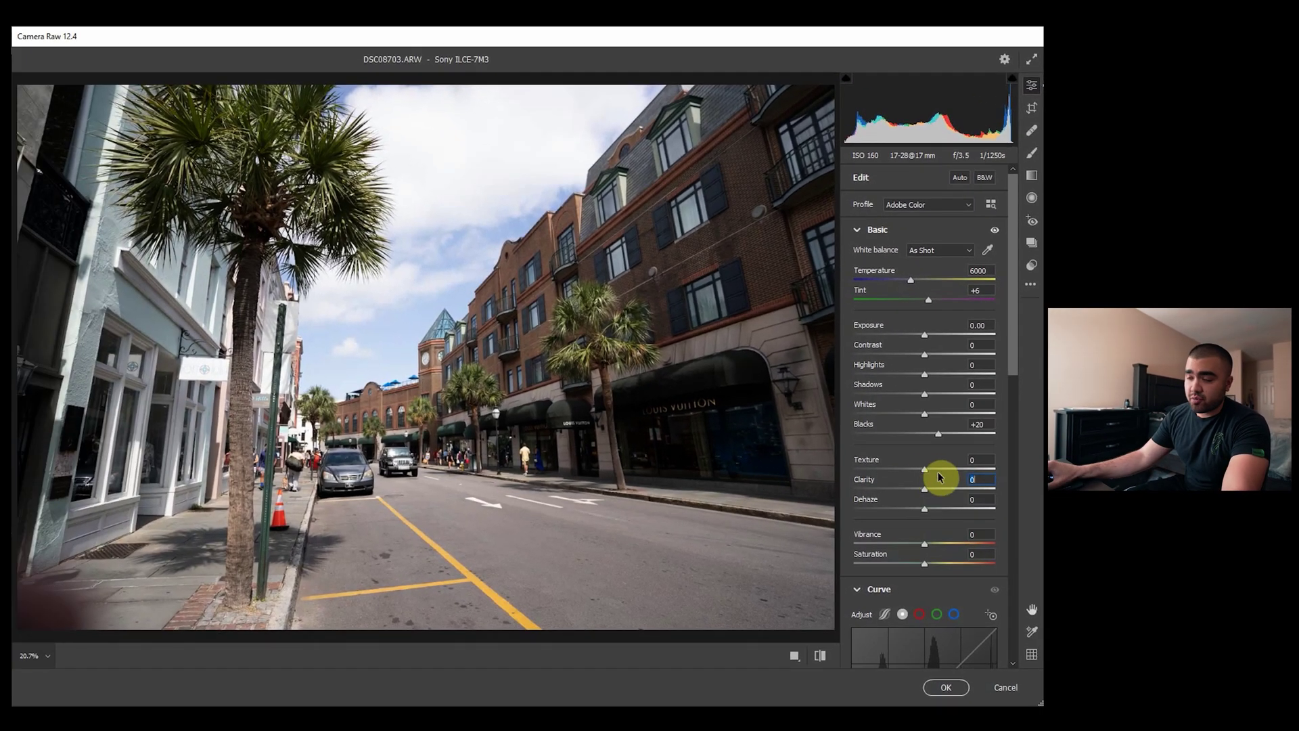
- After trying and resetting Clarity and Texture at +100, set Clarity +75, Highlights -36, Blacks +24
drag(925, 490, 1040, 496)
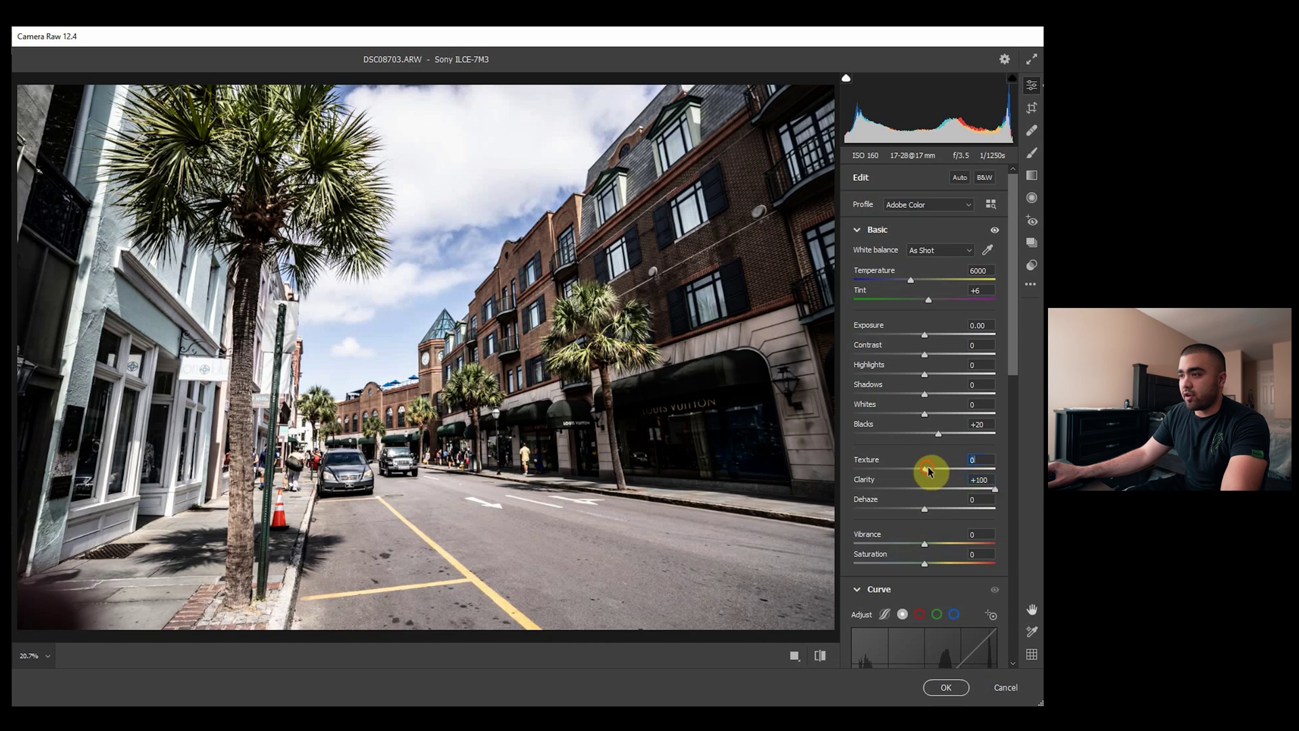
drag(925, 469, 1041, 473)
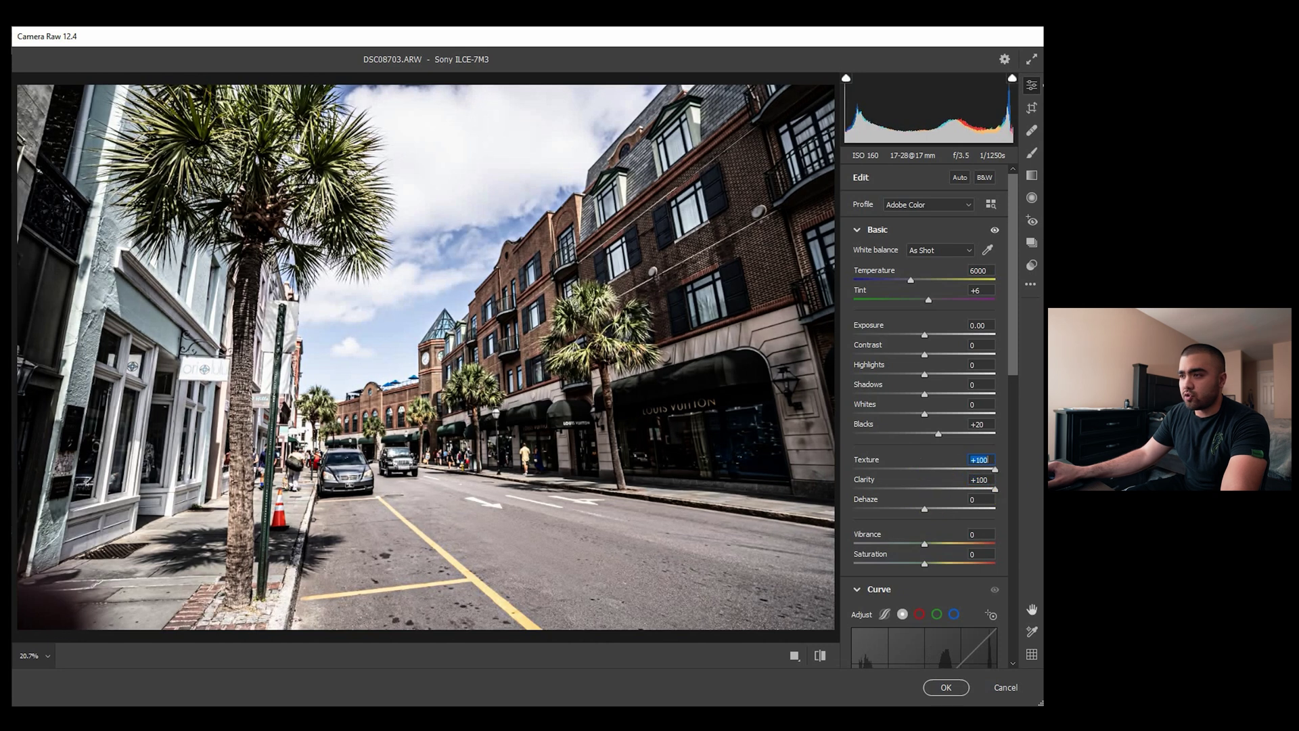
double_click(934, 460)
double_click(923, 479)
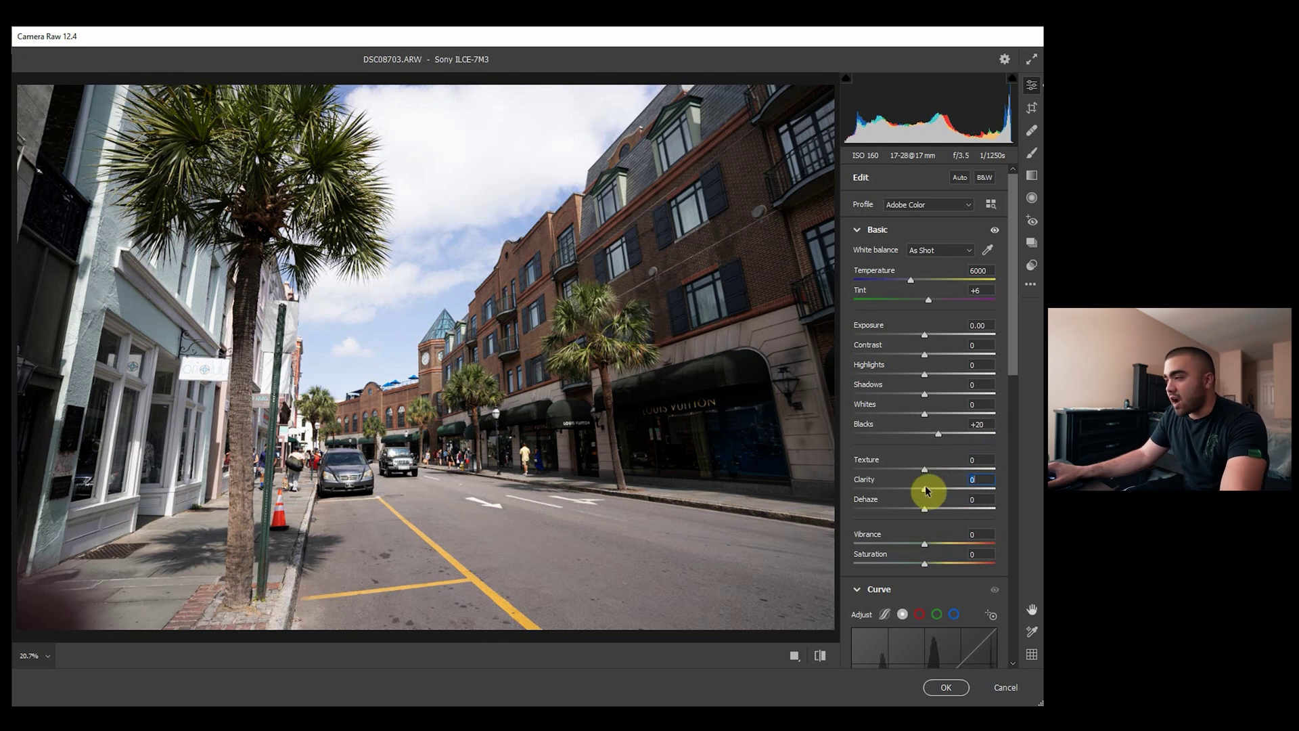
drag(925, 491, 976, 487)
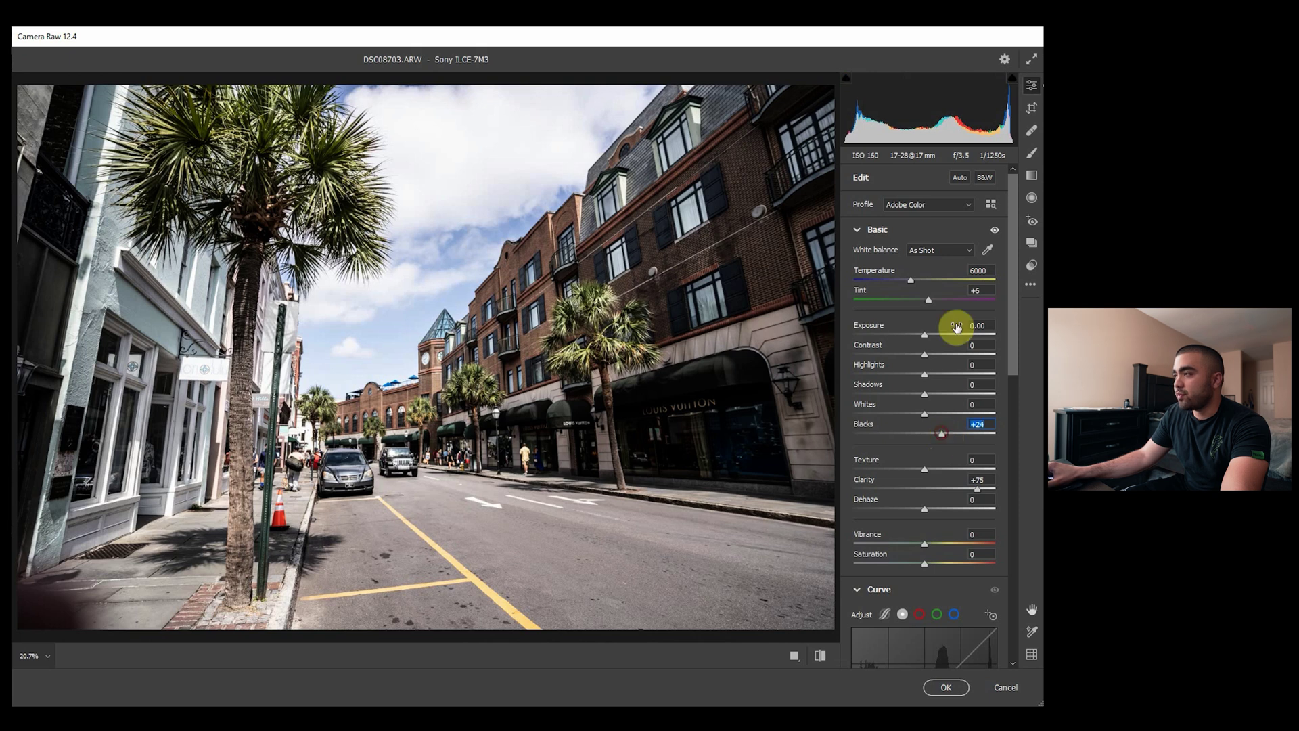
drag(923, 378, 904, 378)
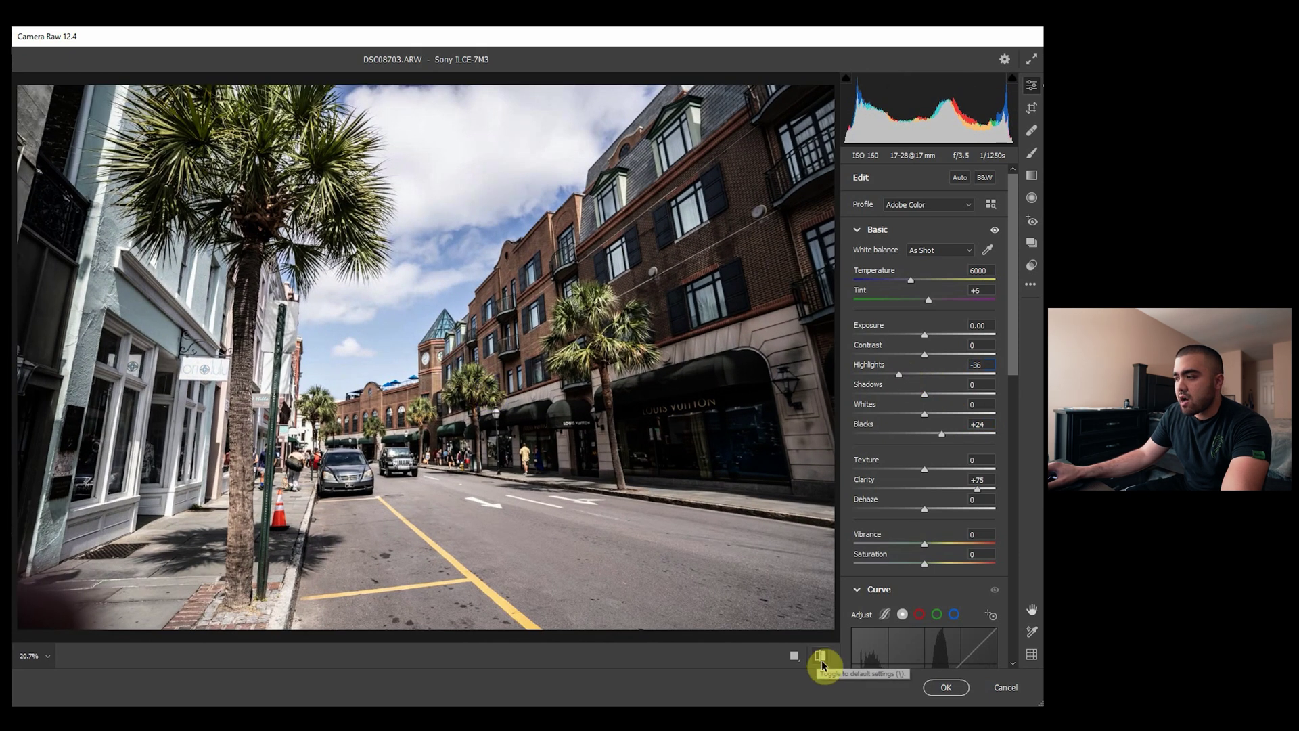
click(820, 656)
- Compare before/after, then set Texture to +23 and Whites to -23
click(819, 656)
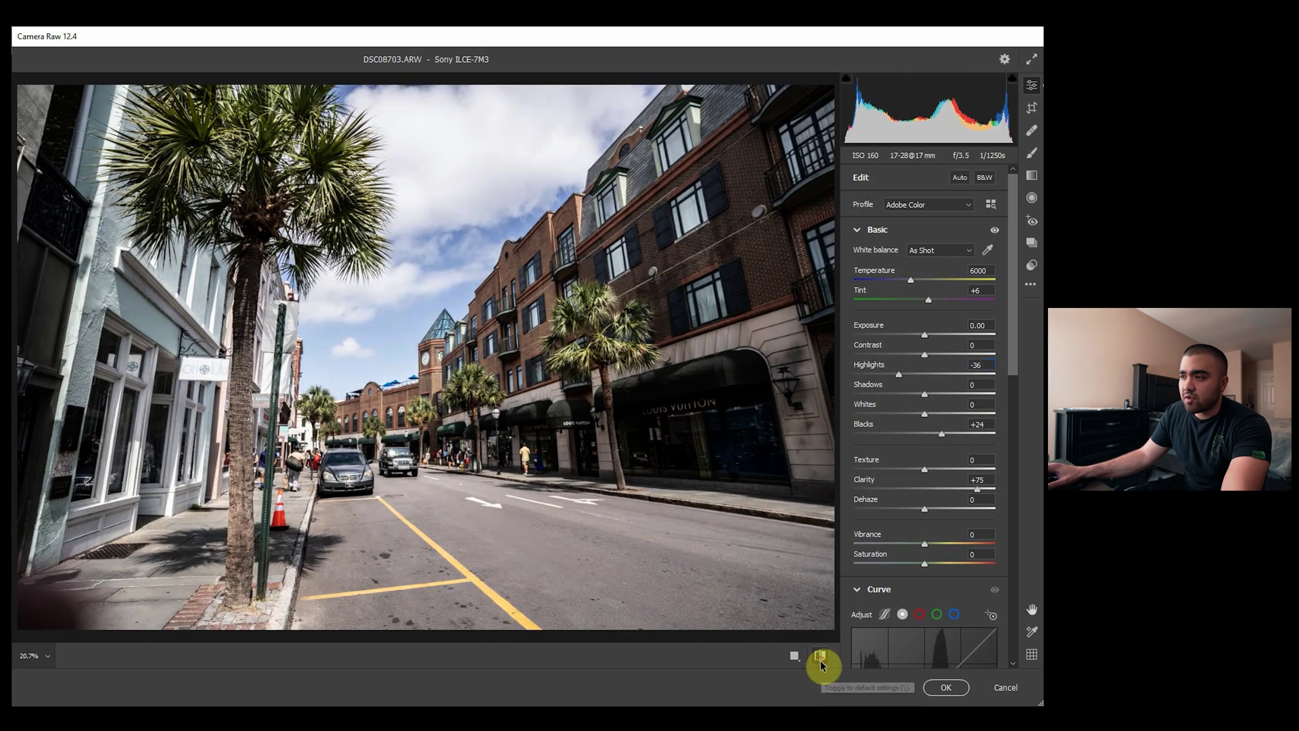
click(820, 657)
click(820, 656)
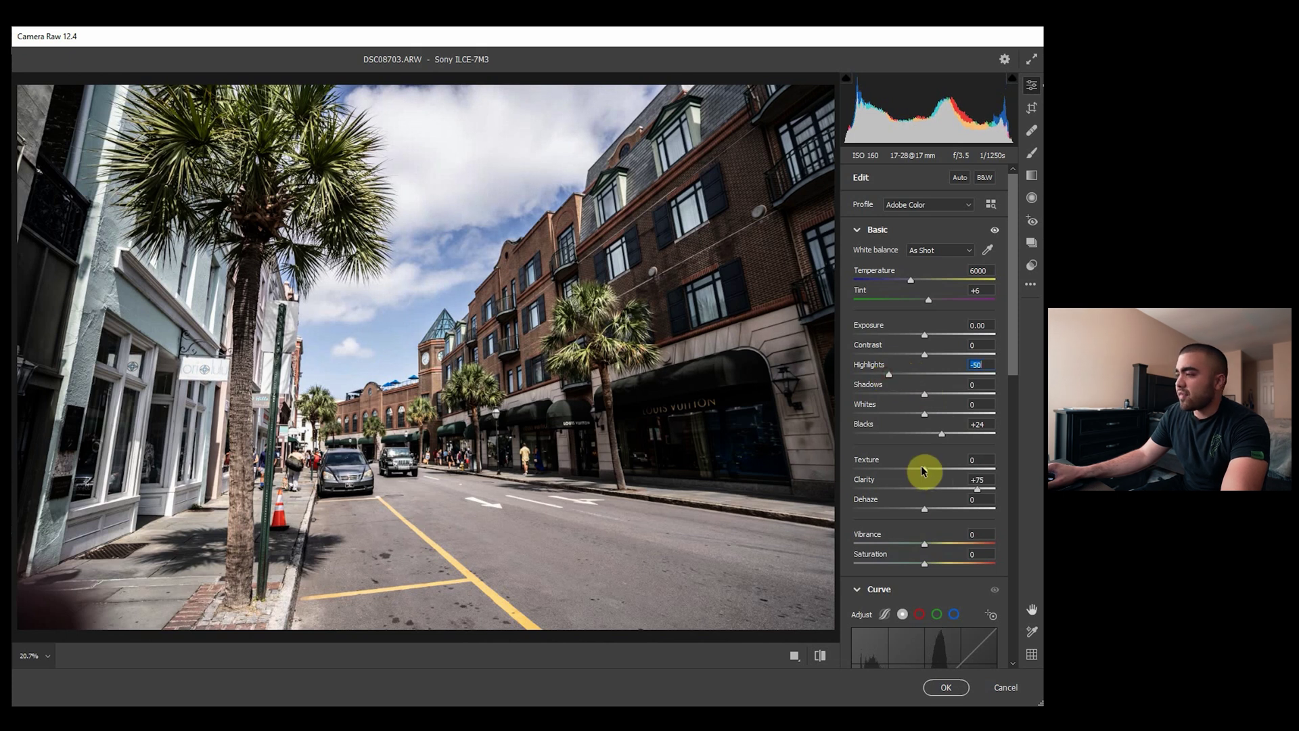
drag(926, 472, 945, 472)
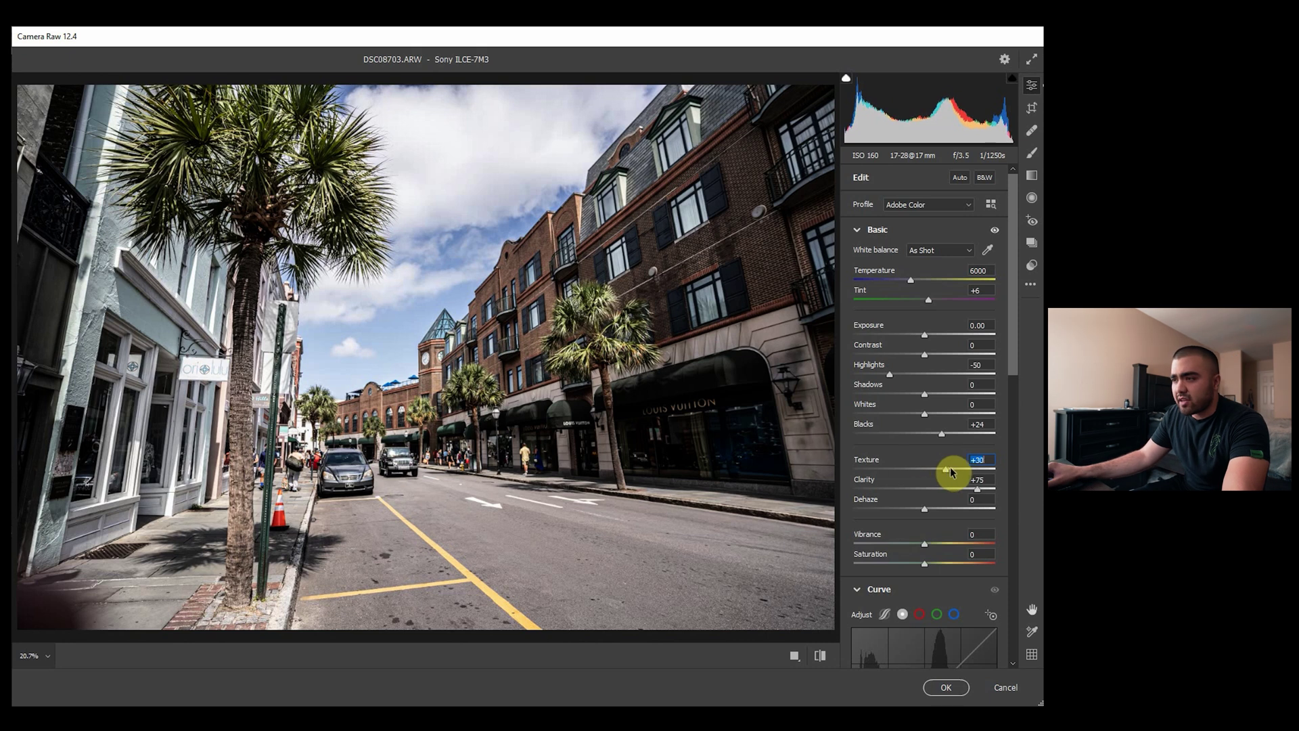
mouse_move(950, 467)
mouse_down()
mouse_move(1029, 464)
mouse_move(936, 481)
mouse_up()
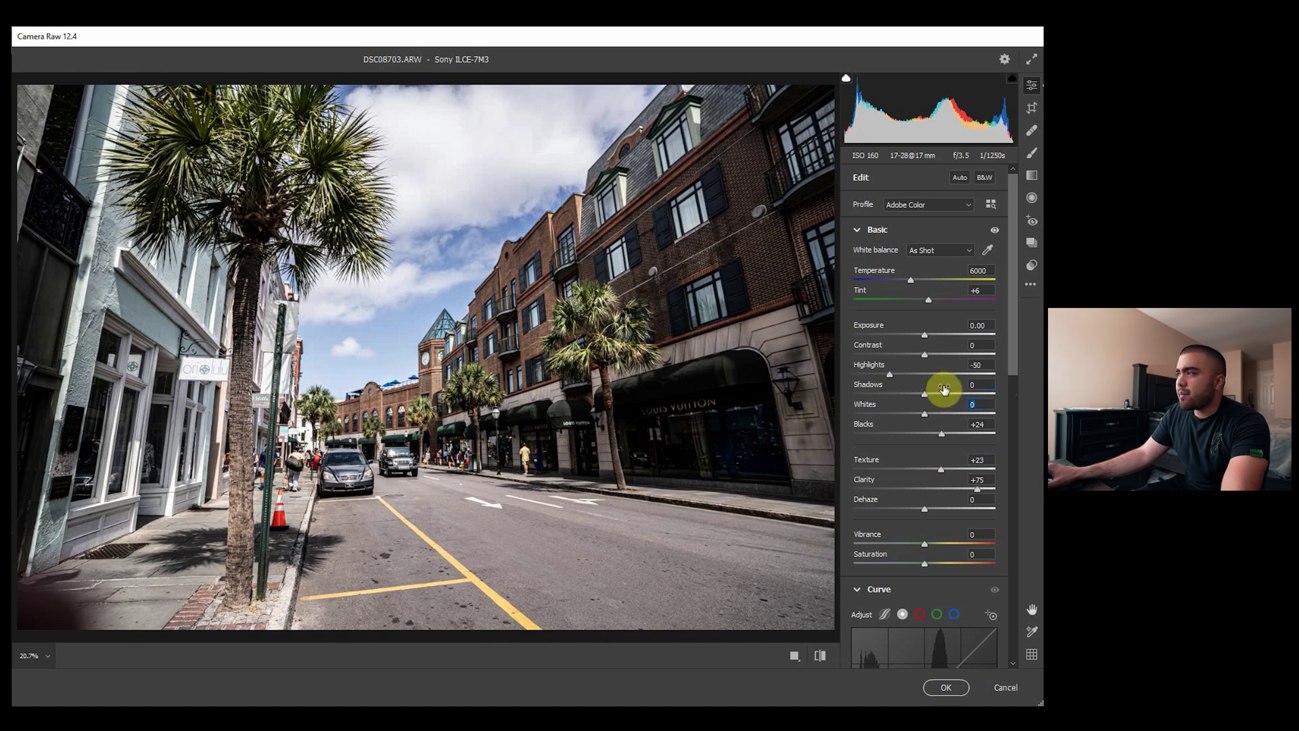
click(924, 415)
drag(925, 415, 914, 417)
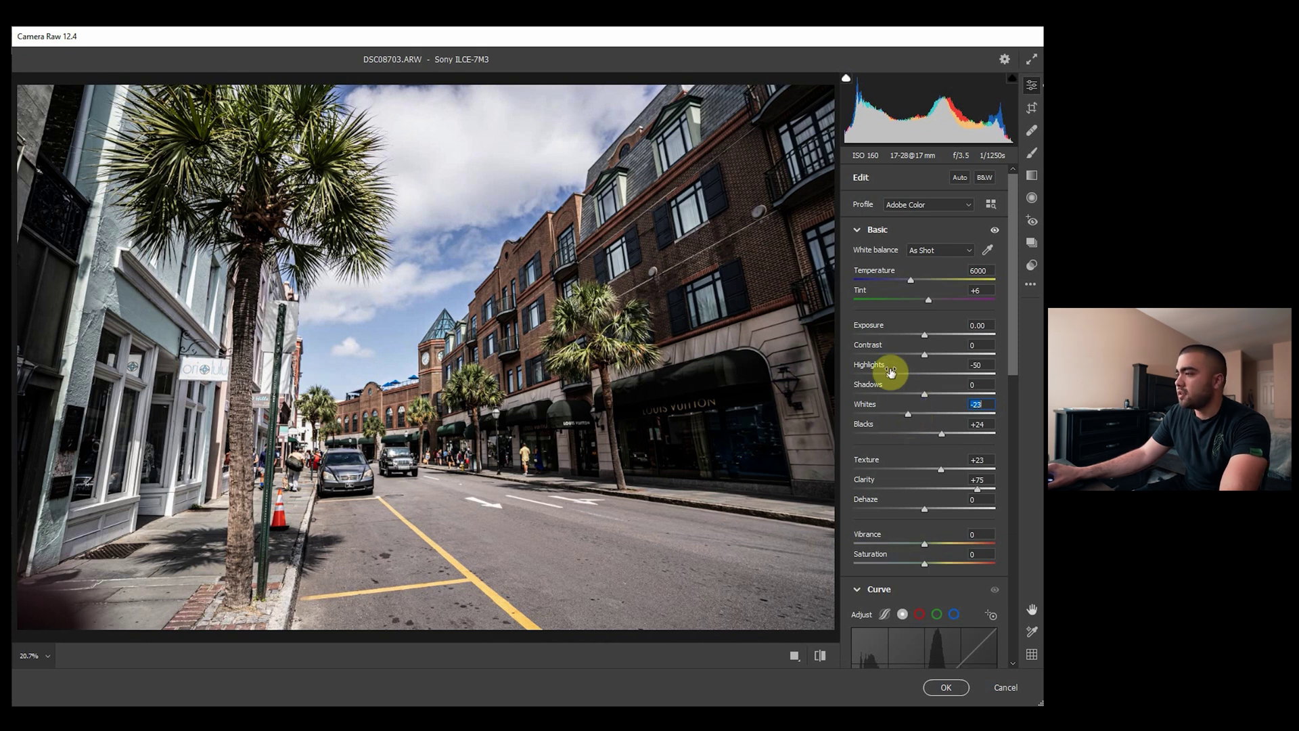
- Pull Highlights down to -100 and set Contrast to +12
drag(889, 374, 866, 383)
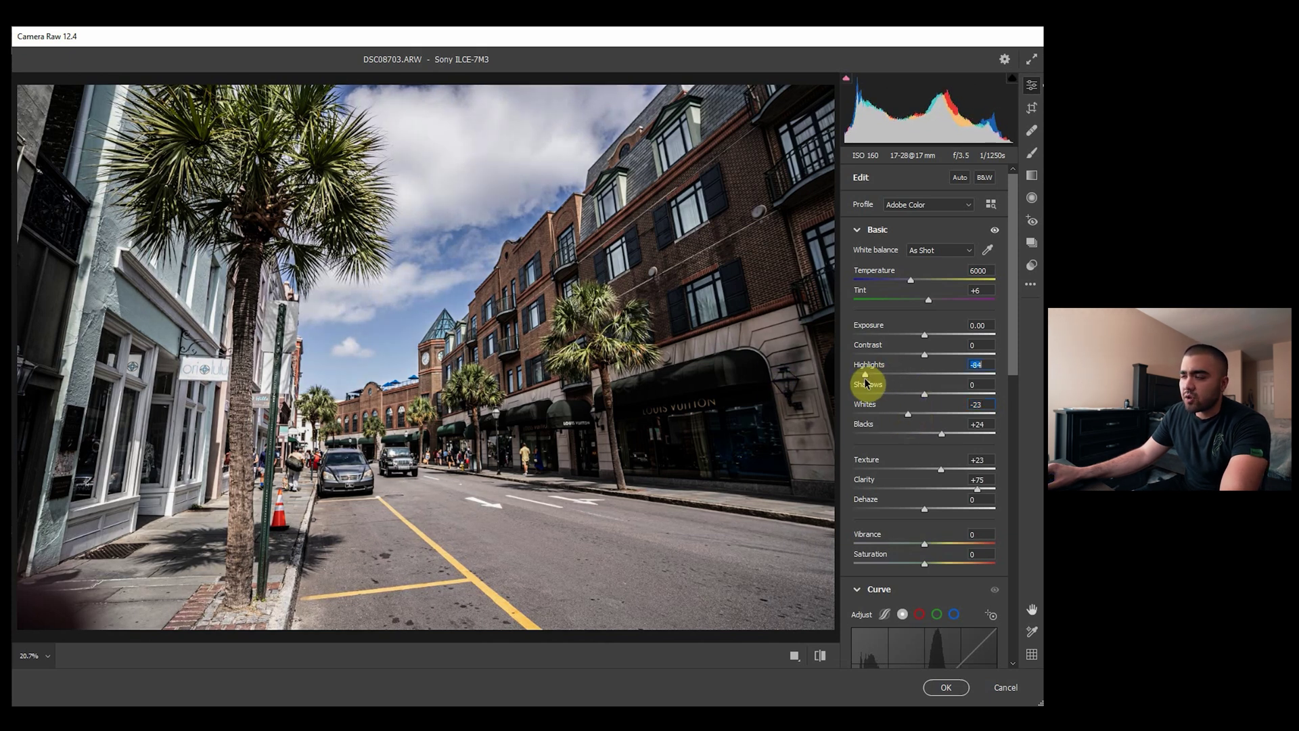
alt+click(516, 372)
click(520, 344)
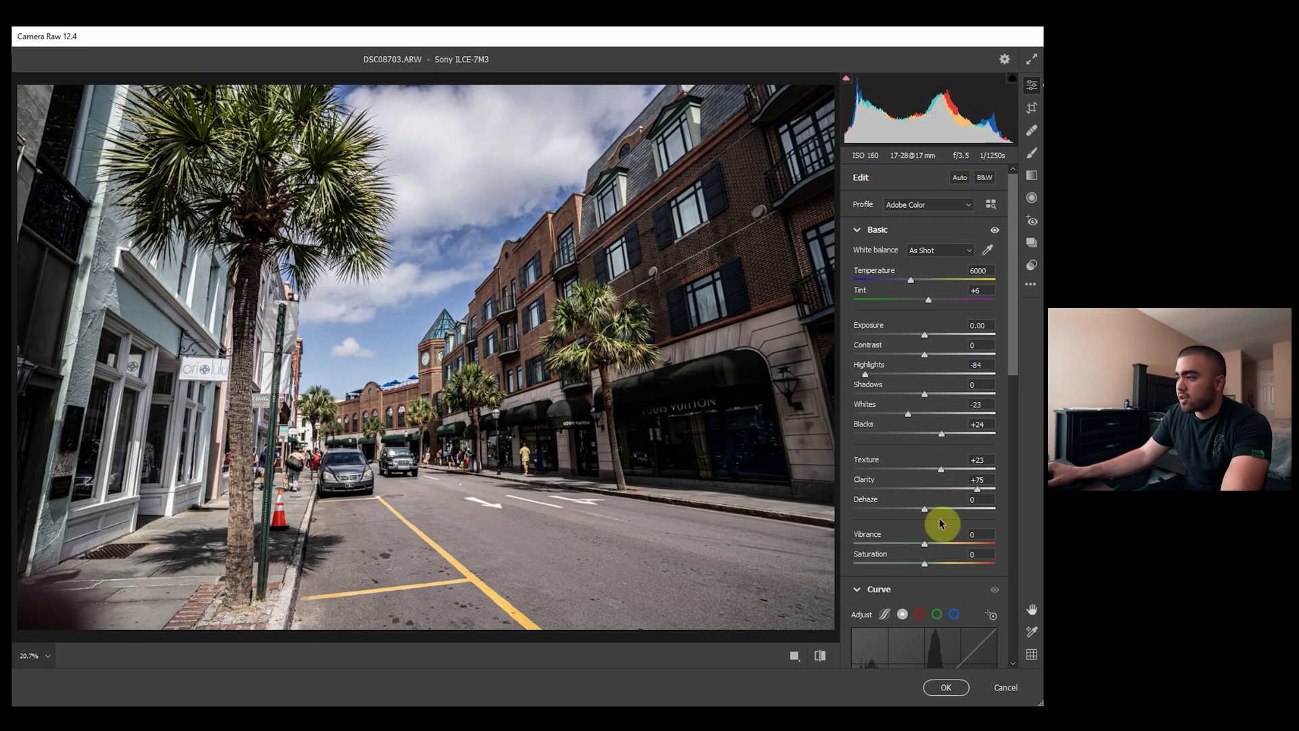
mouse_move(924, 353)
mouse_down()
mouse_move(938, 352)
mouse_move(936, 368)
mouse_up()
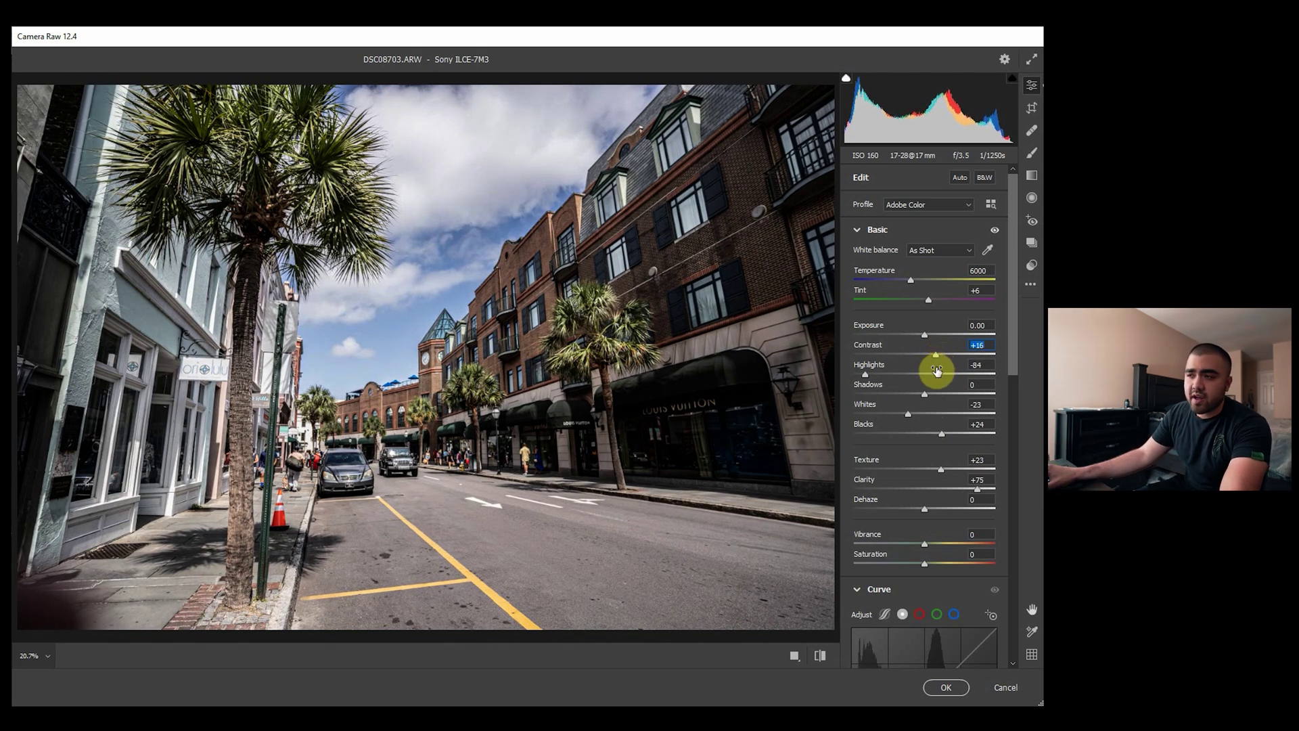
drag(936, 355, 826, 376)
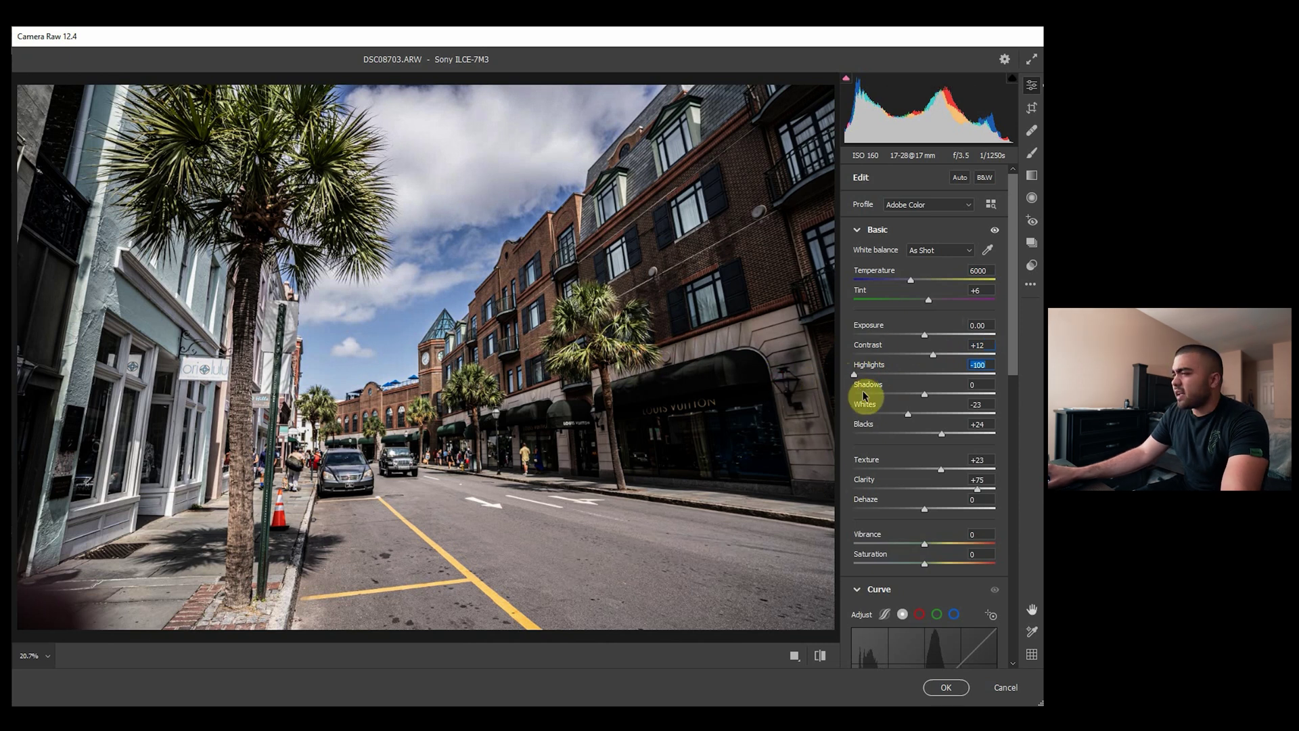
scroll(862, 406, down, 1)
- Add tone curve points to deepen the shadows and fine-tune the upper tones
scroll(858, 412, down, 6)
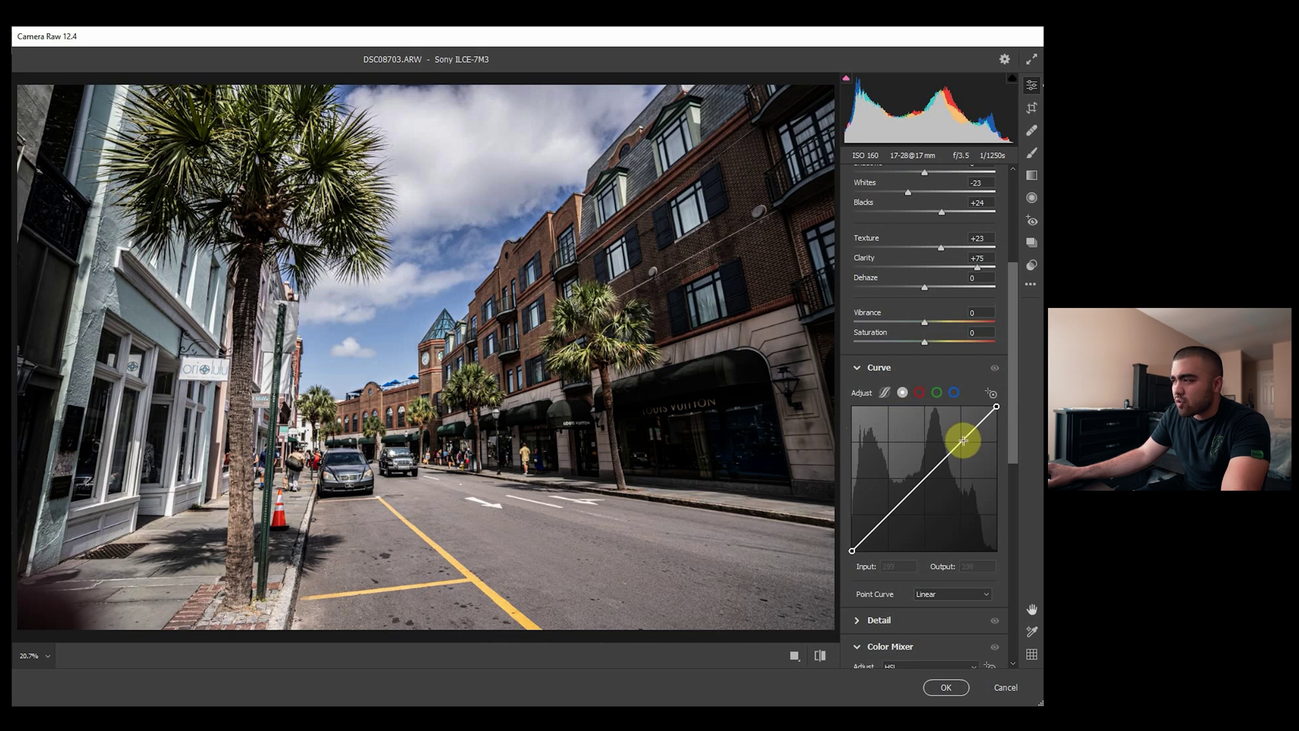
scroll(964, 437, down, 1)
drag(957, 413, 959, 418)
drag(907, 472, 901, 468)
drag(958, 418, 959, 416)
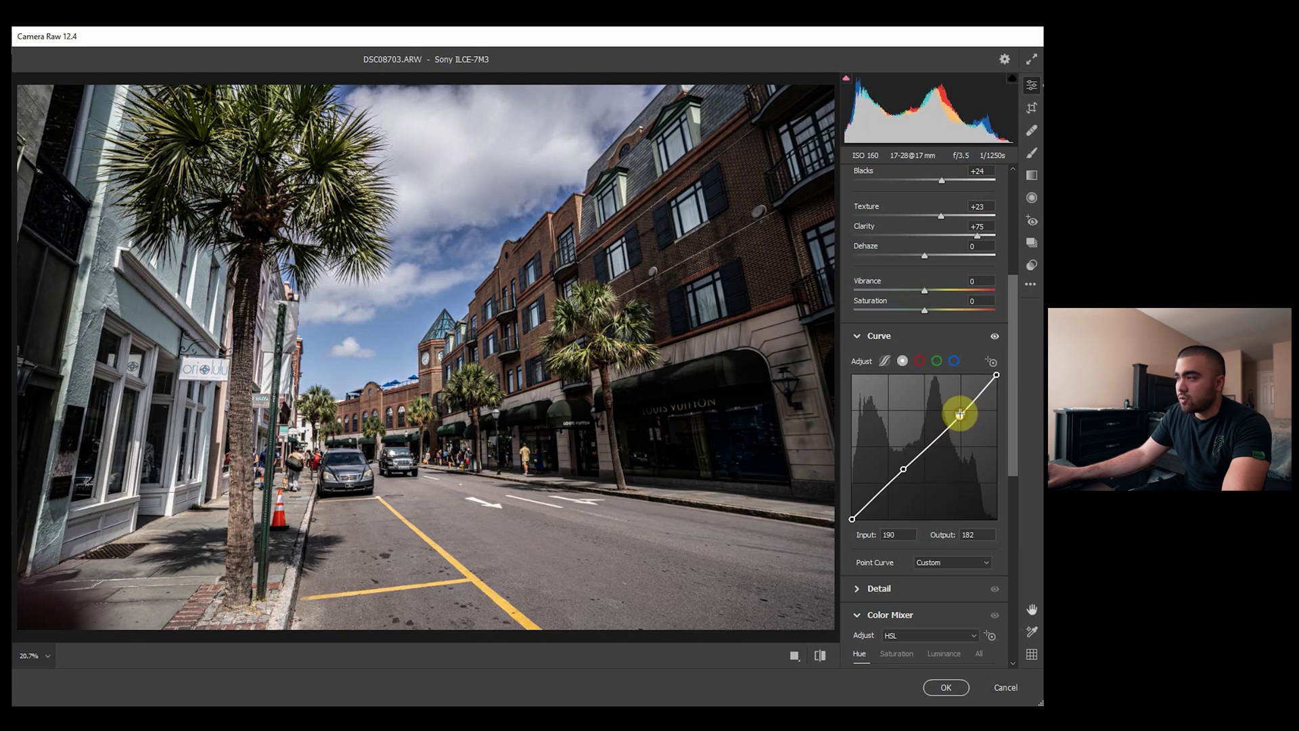
- Compare against the original, then raise Saturation to +29
click(820, 656)
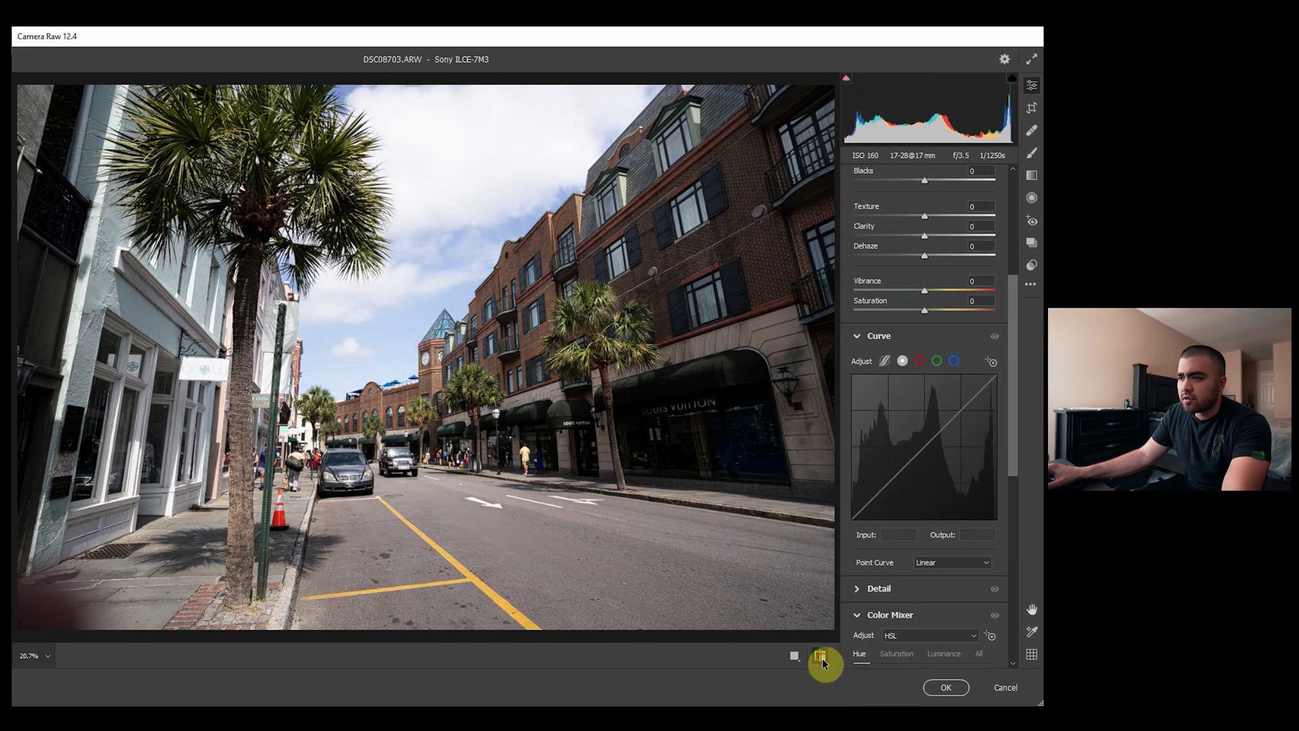
click(820, 656)
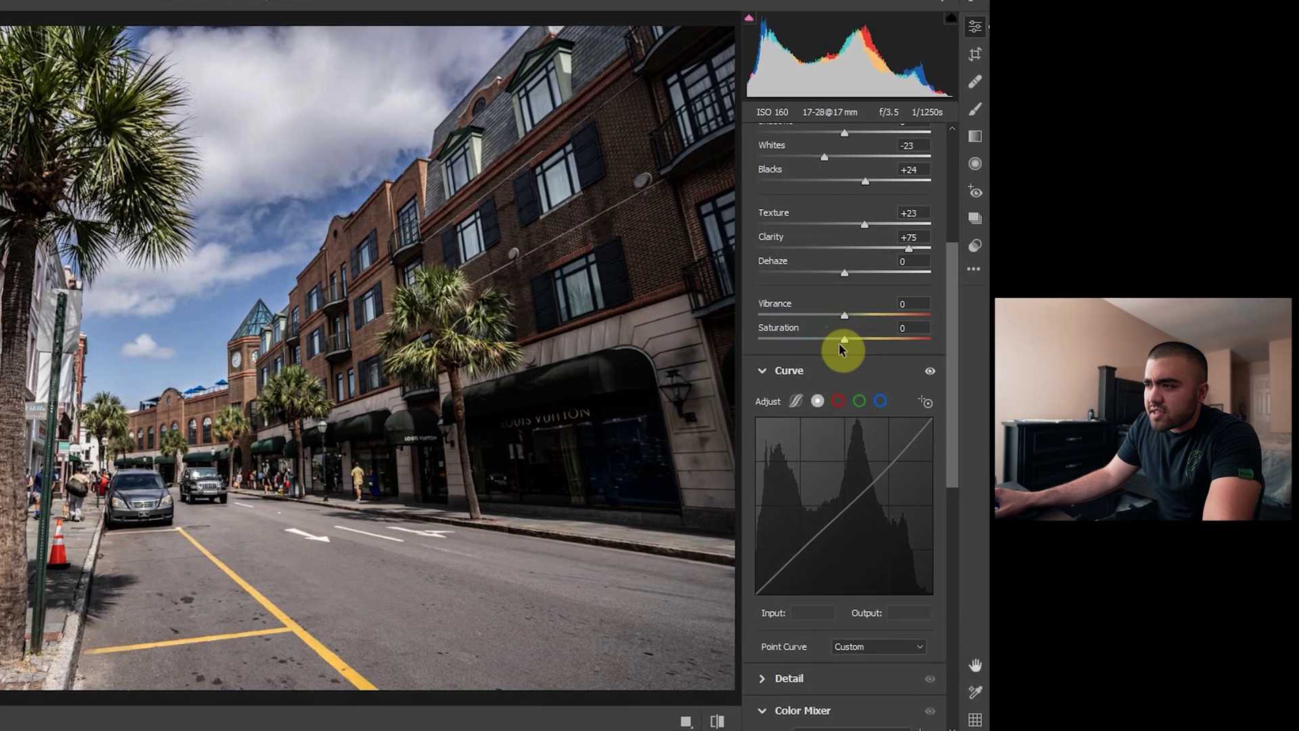
drag(841, 349, 873, 345)
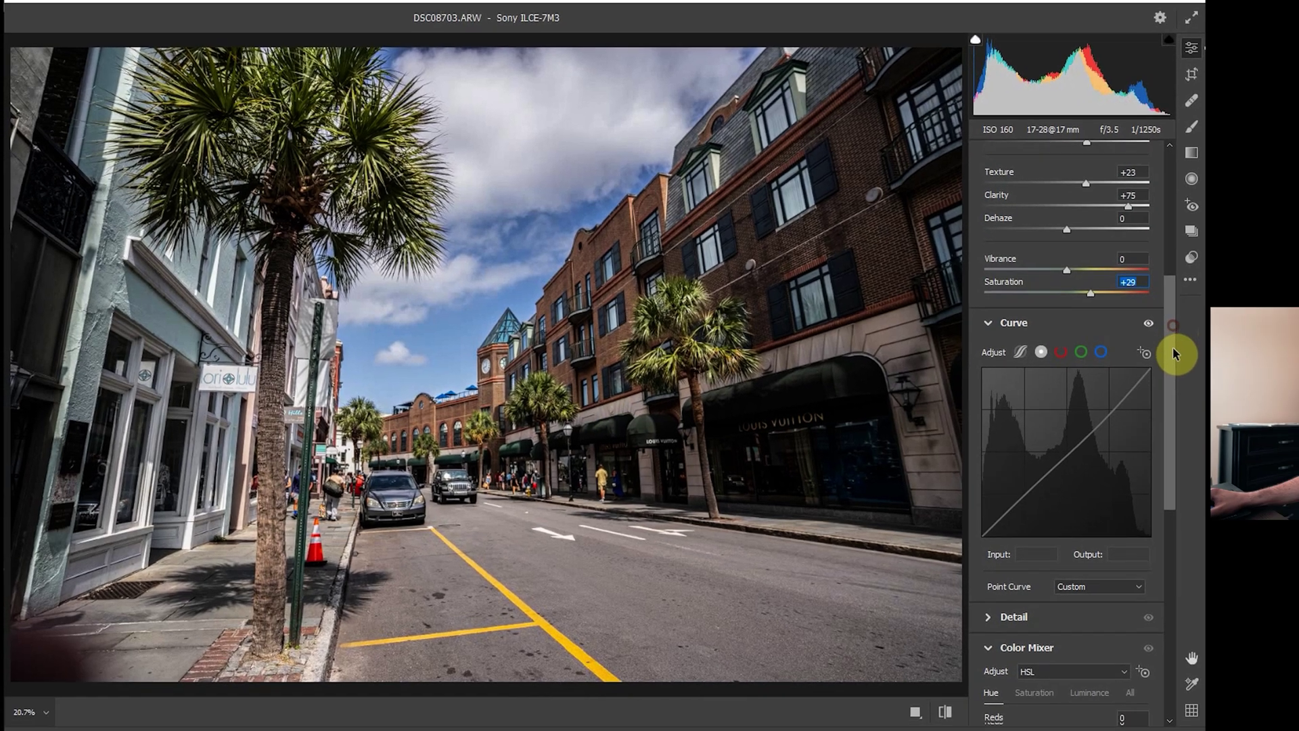
scroll(1286, 409, down, 4)
drag(1037, 390, 1038, 459)
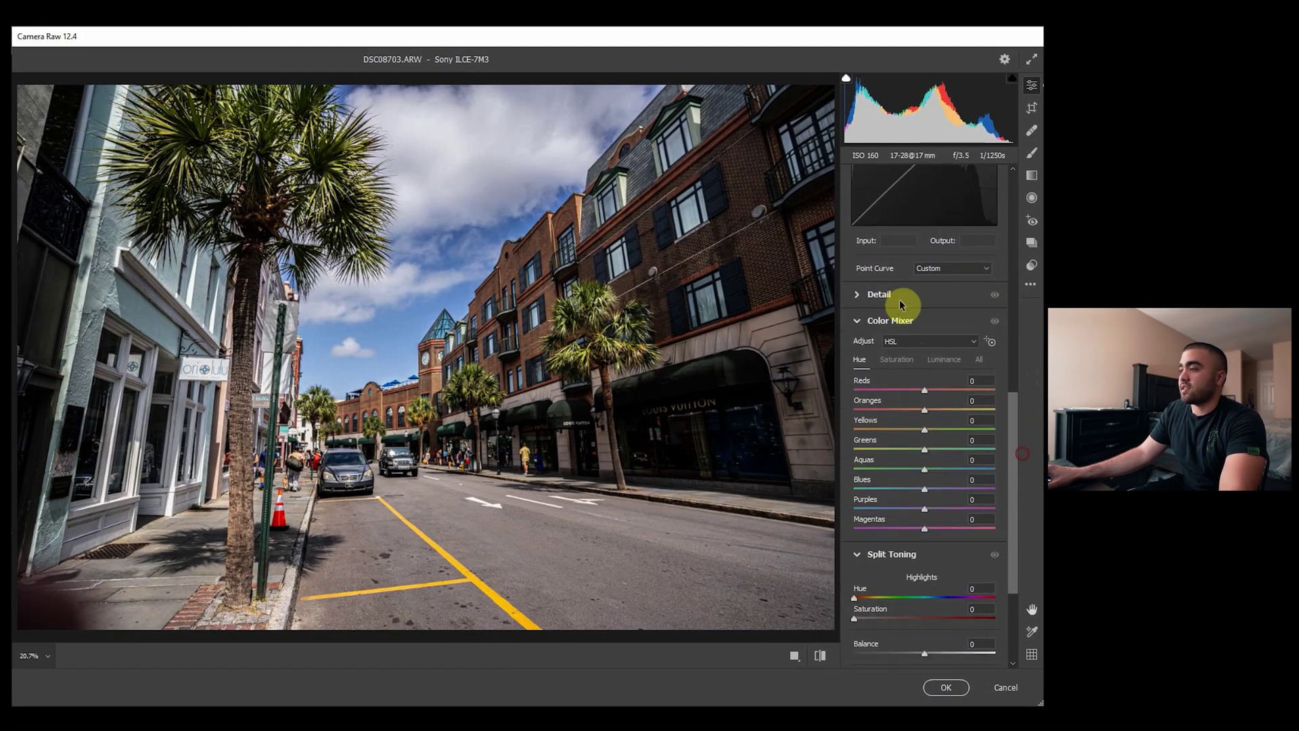
- Shift Color Mixer hues: Reds +10, Greens -51, Yellows -50, Oranges -10, Purples slightly down
click(925, 396)
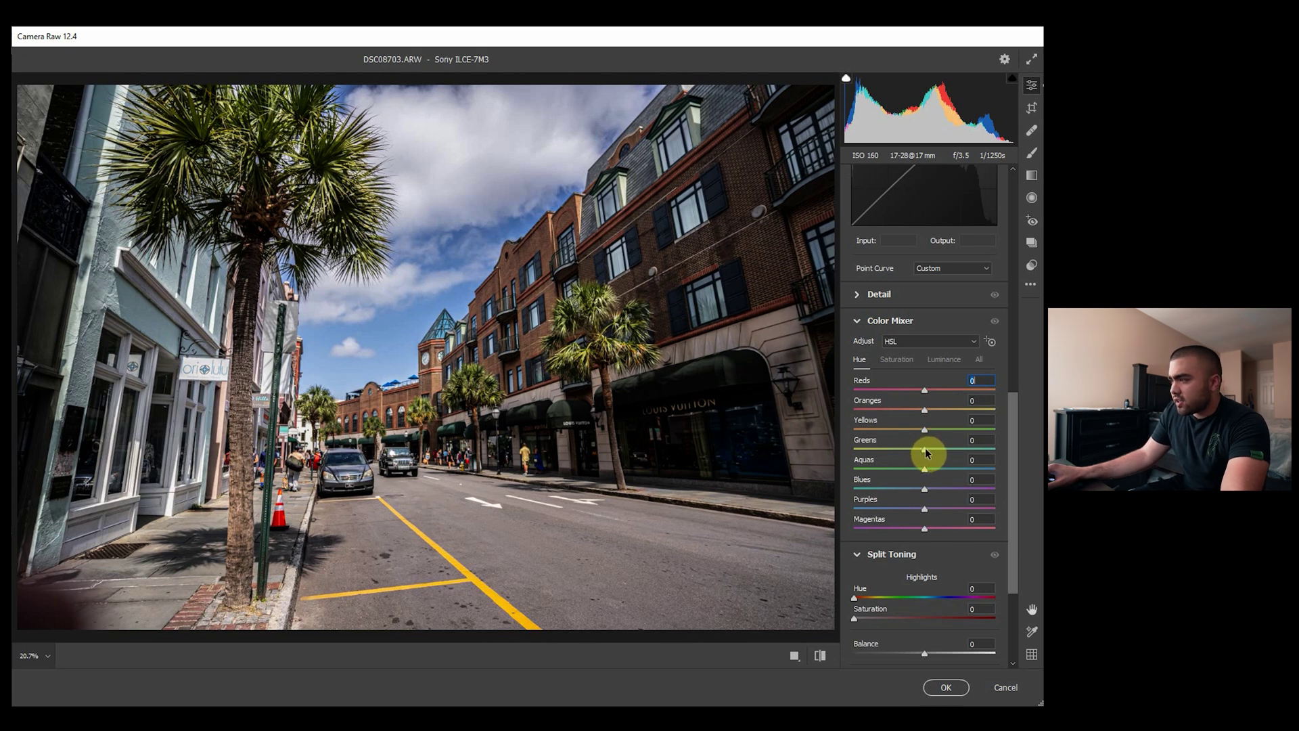
drag(926, 451, 889, 450)
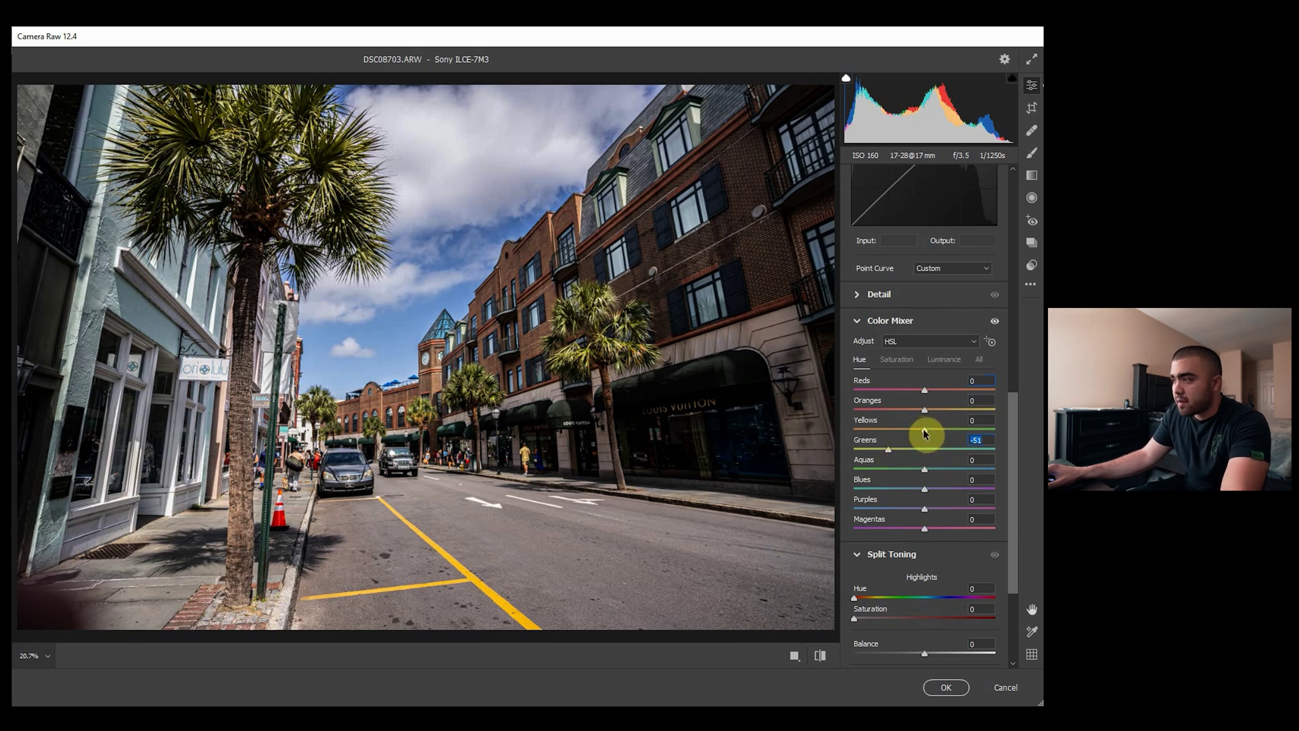
drag(925, 434, 888, 434)
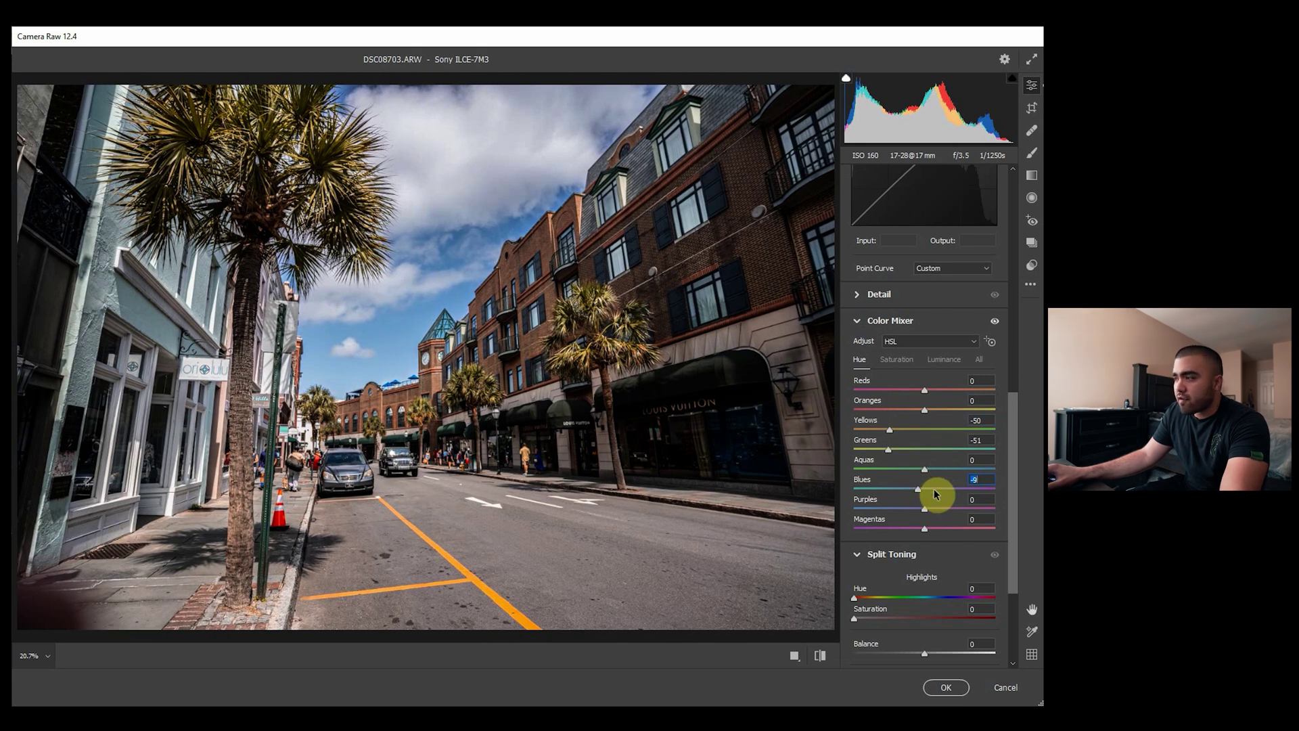
drag(924, 509, 920, 513)
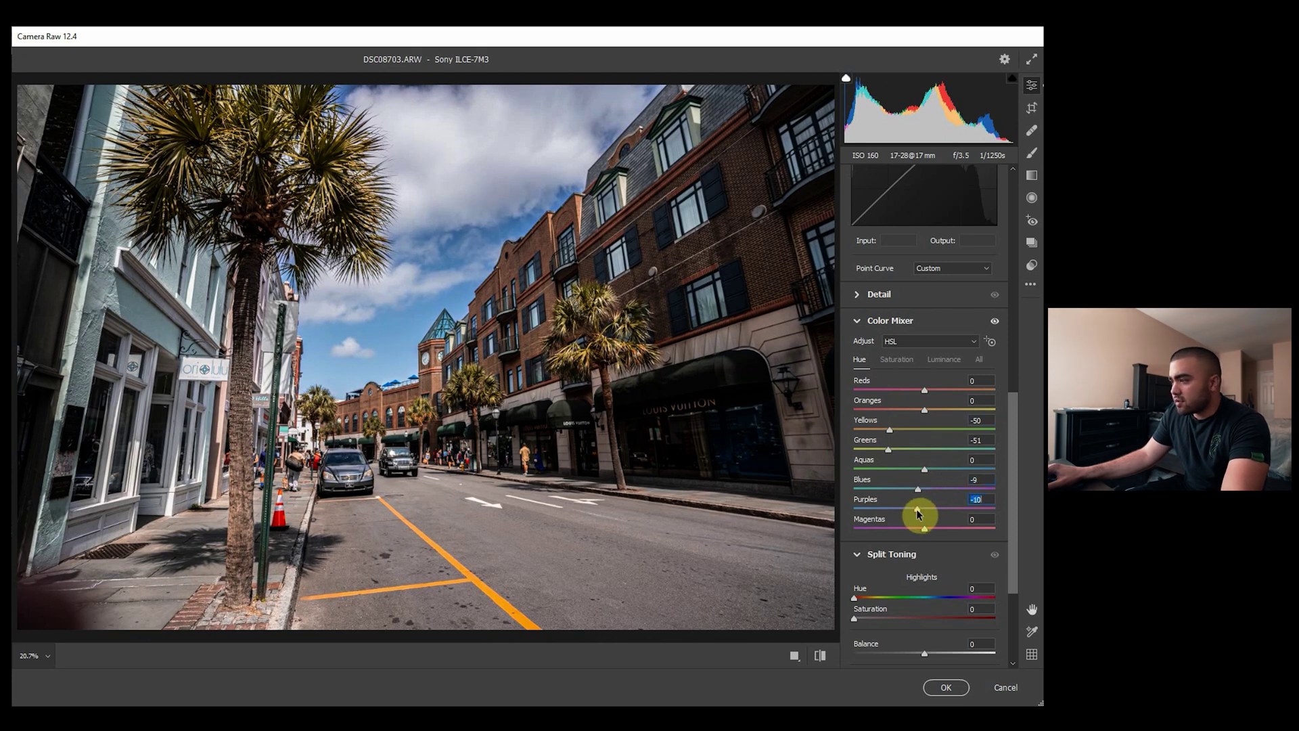
drag(924, 409, 913, 414)
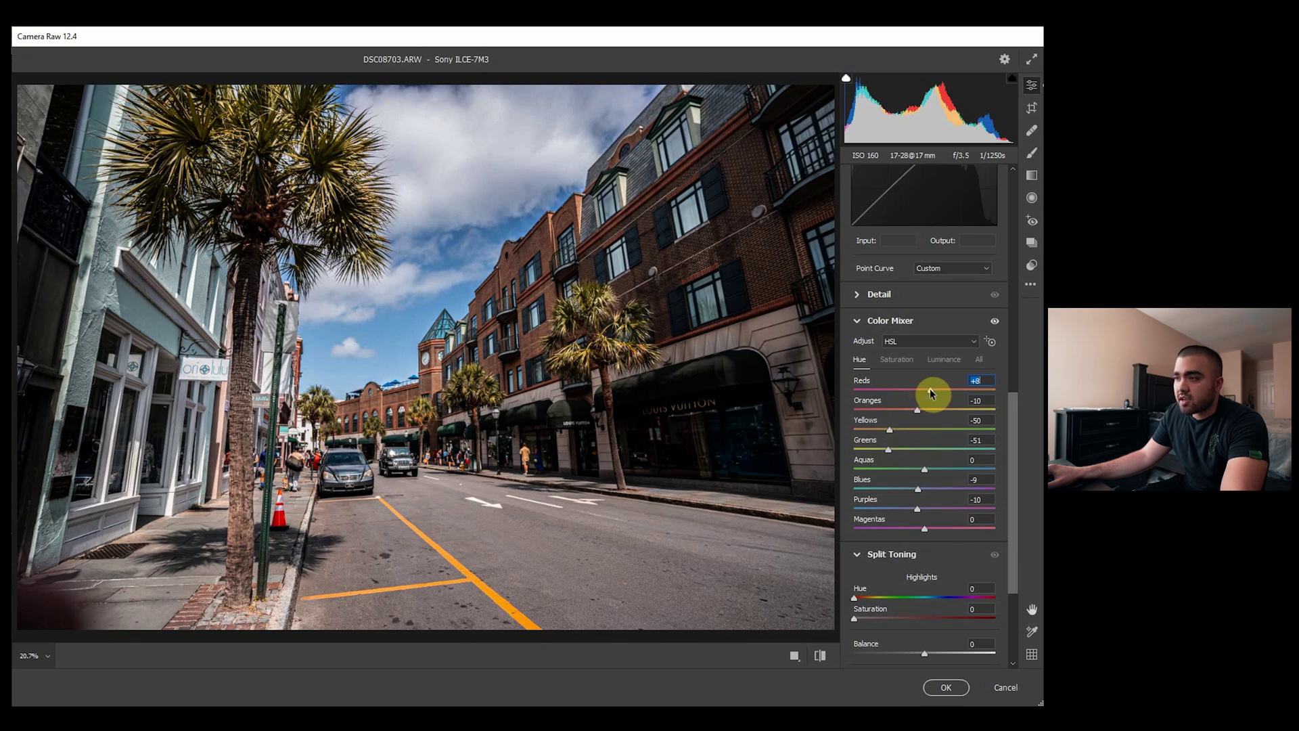
- Compare before/after and toggle the Color Mixer adjustments off and on to judge them
click(820, 655)
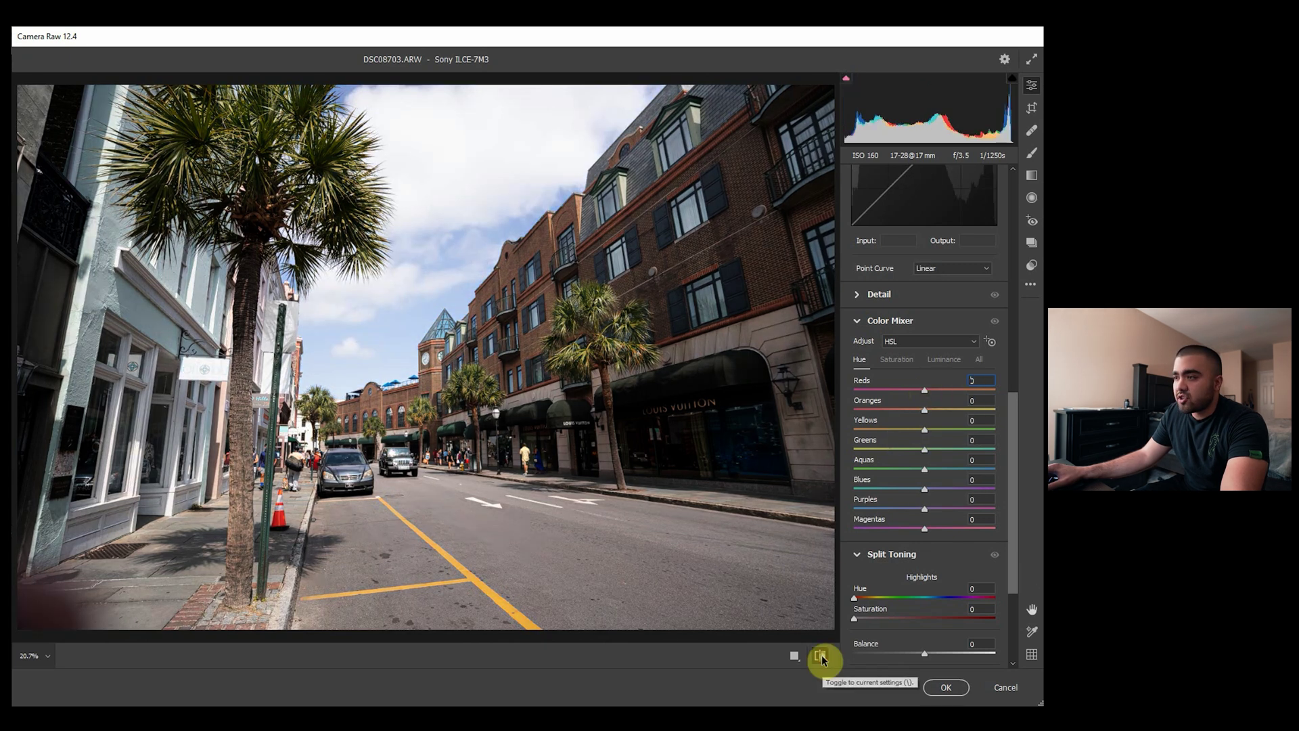
click(820, 655)
click(994, 322)
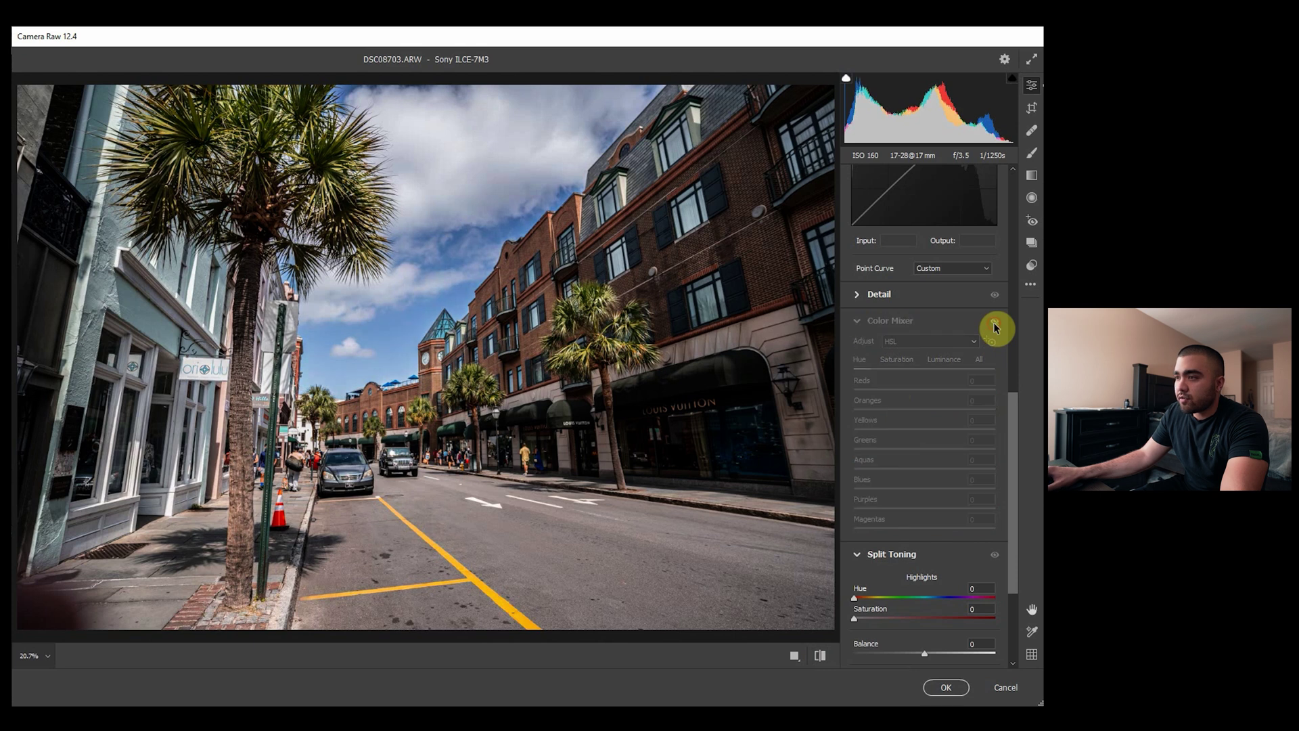
click(994, 322)
click(995, 322)
click(994, 322)
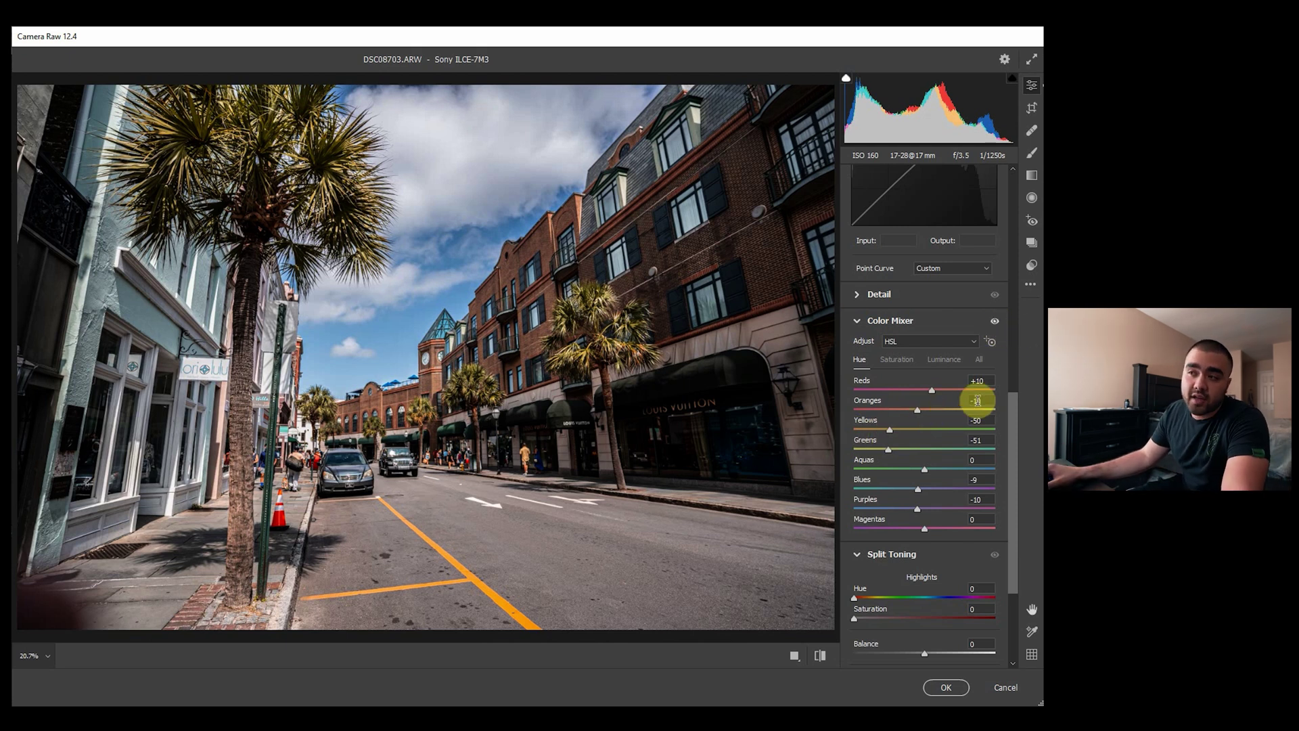
- Collapse the Split Toning and Color Mixer sections and expand the Detail sharpening settings
scroll(1001, 474, down, 3)
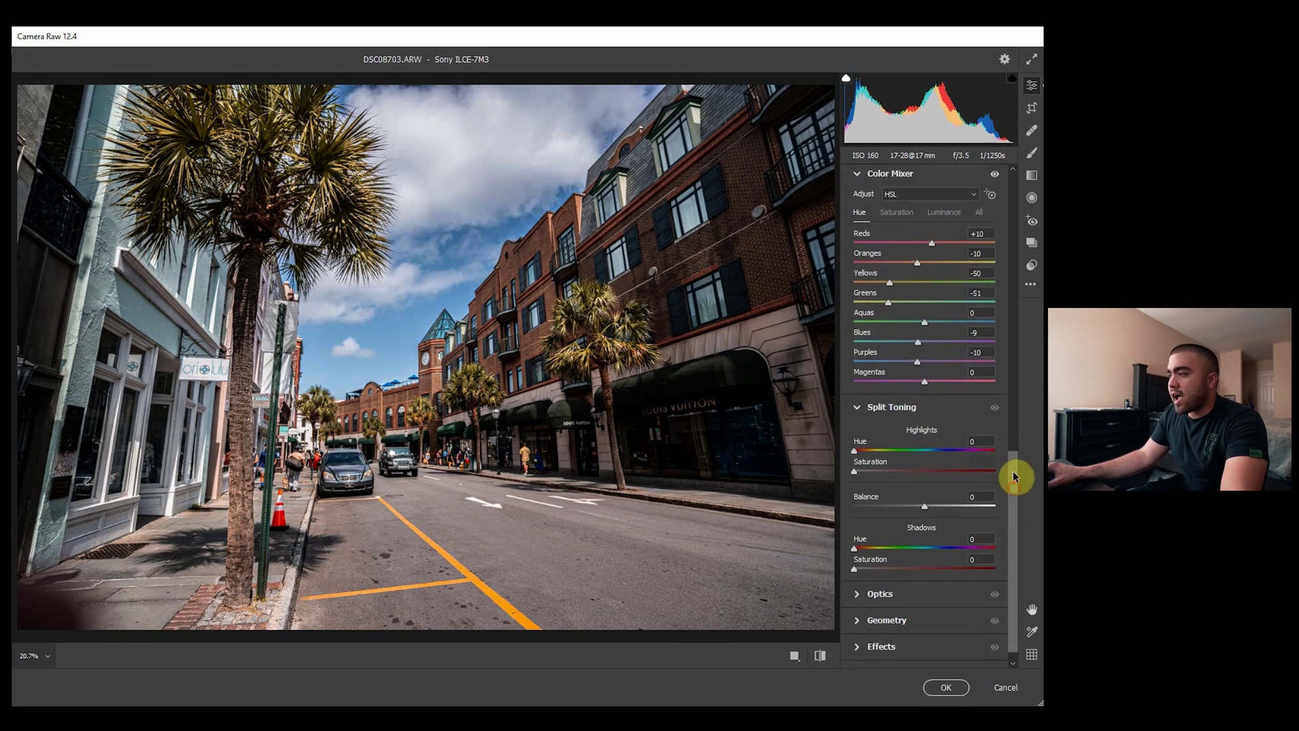
scroll(1013, 470, up, 2)
mouse_move(1013, 464)
mouse_down()
mouse_move(1012, 426)
mouse_move(1013, 441)
mouse_up()
click(857, 533)
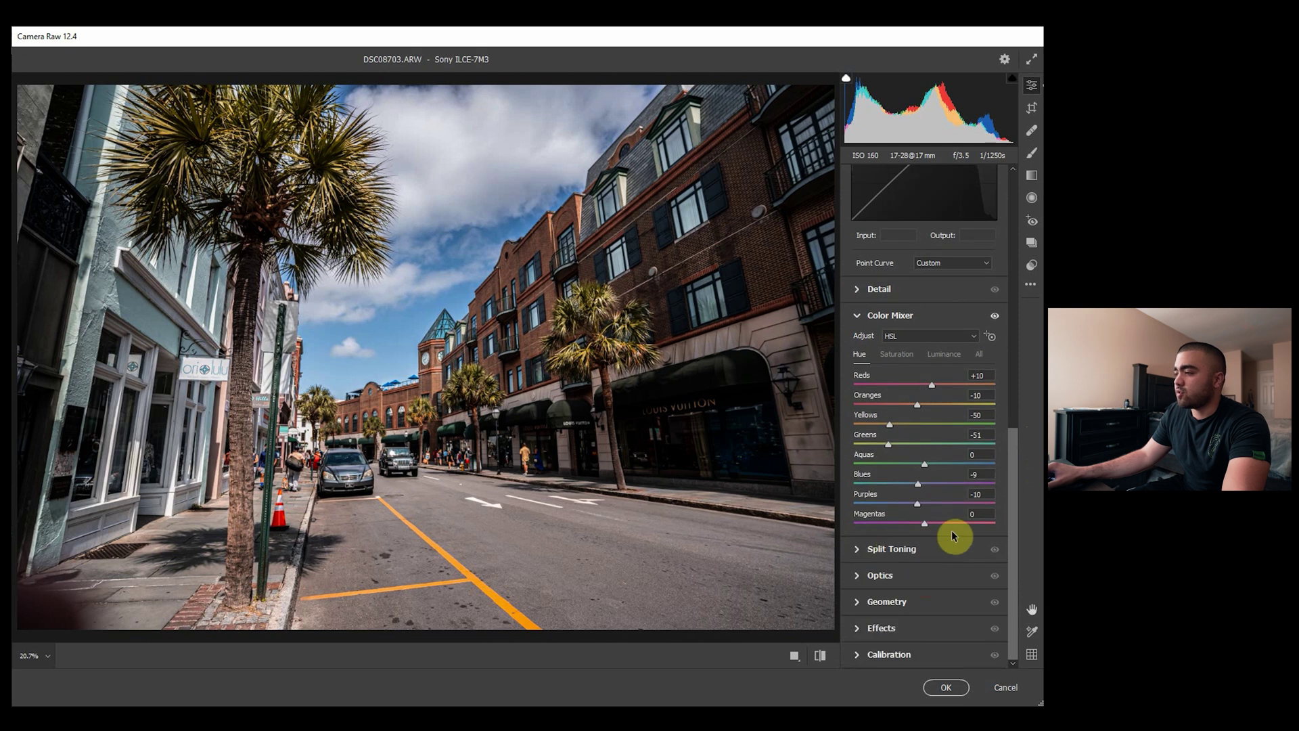
click(858, 316)
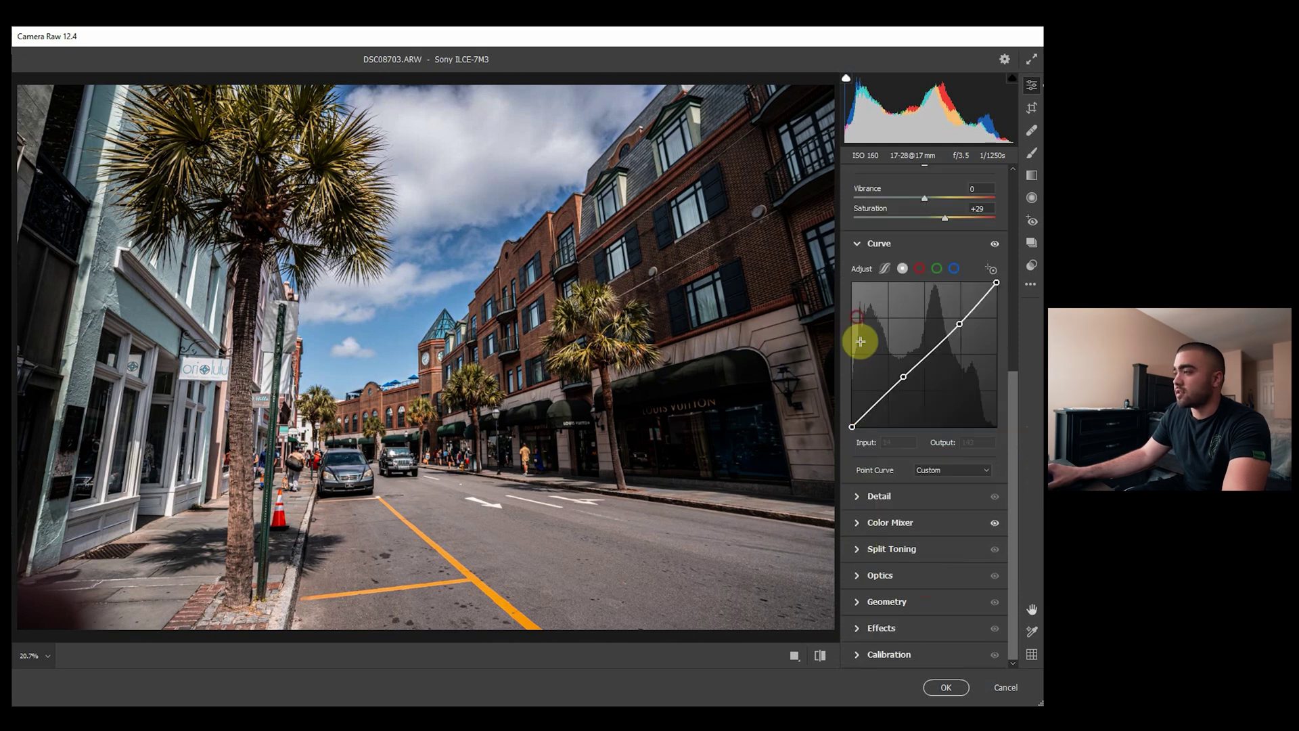
click(865, 498)
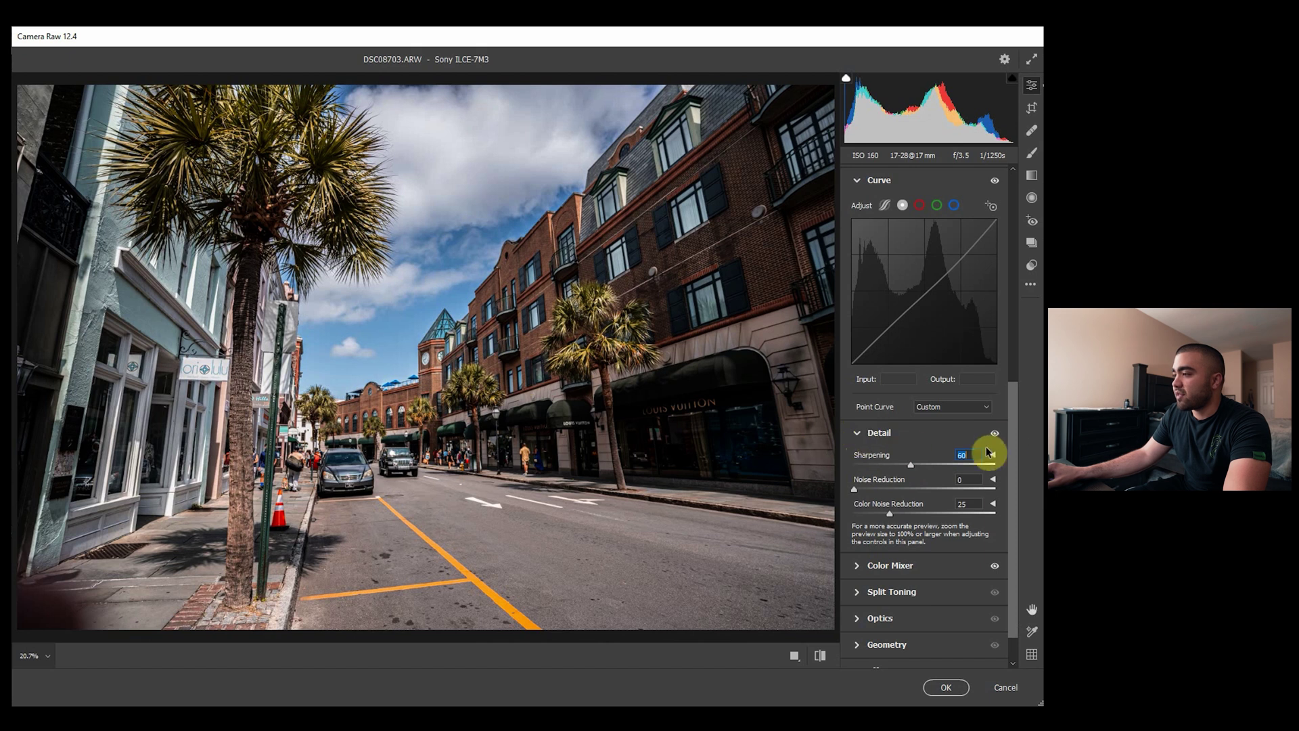
- Set Sharpening to 60, review the Basic panel, and re-expand the Color Mixer hues
scroll(857, 582, up, 4)
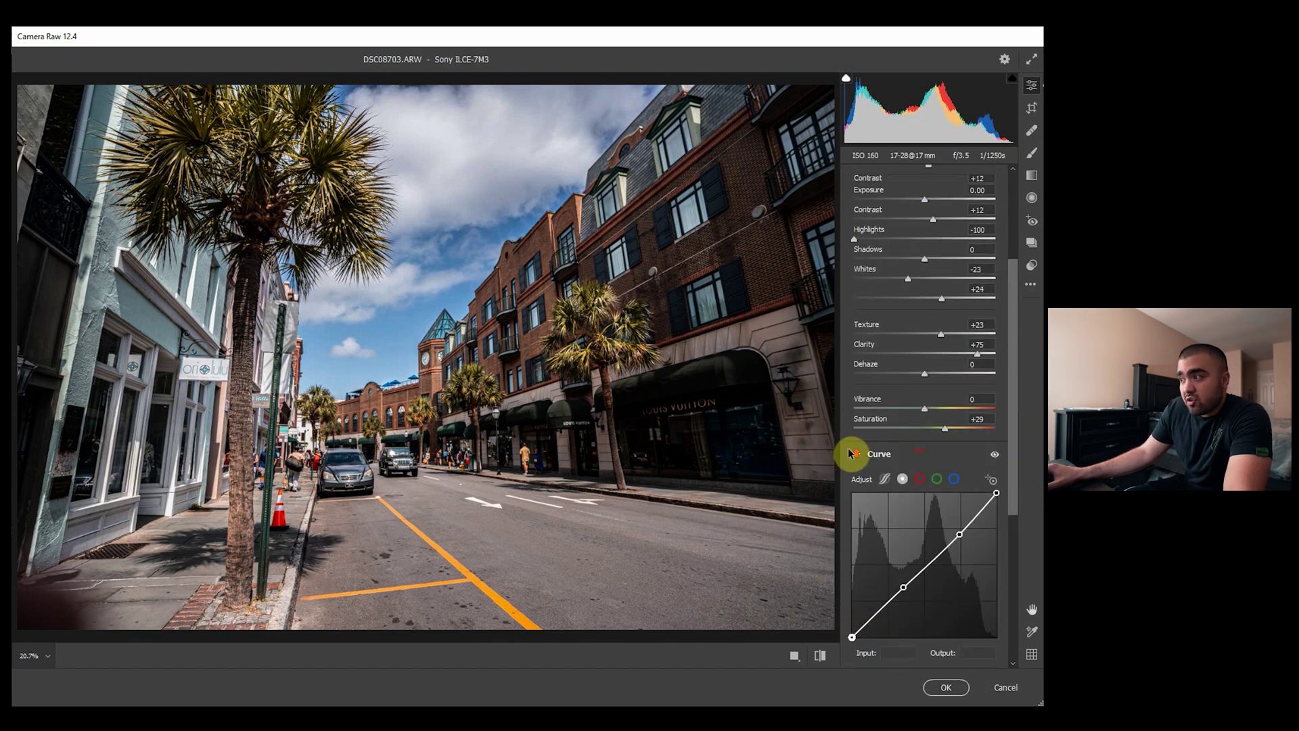
scroll(851, 453, up, 3)
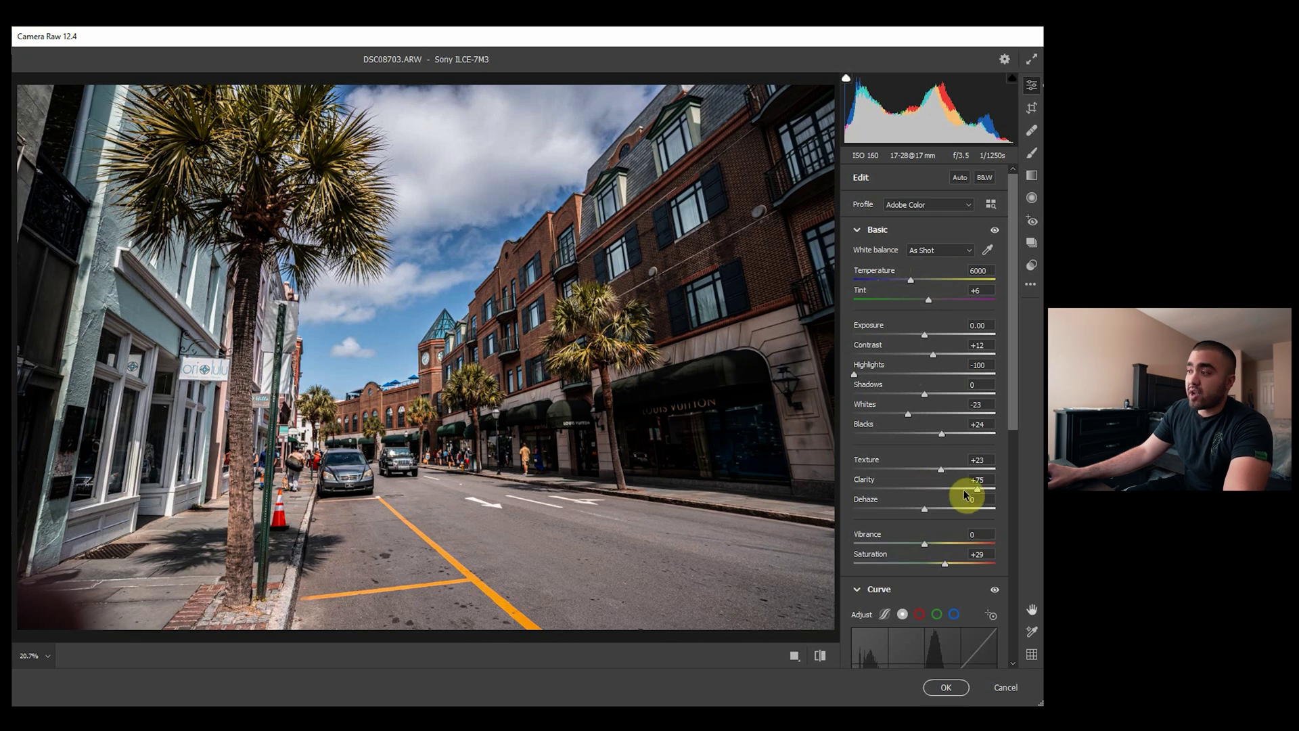
scroll(944, 521, down, 1)
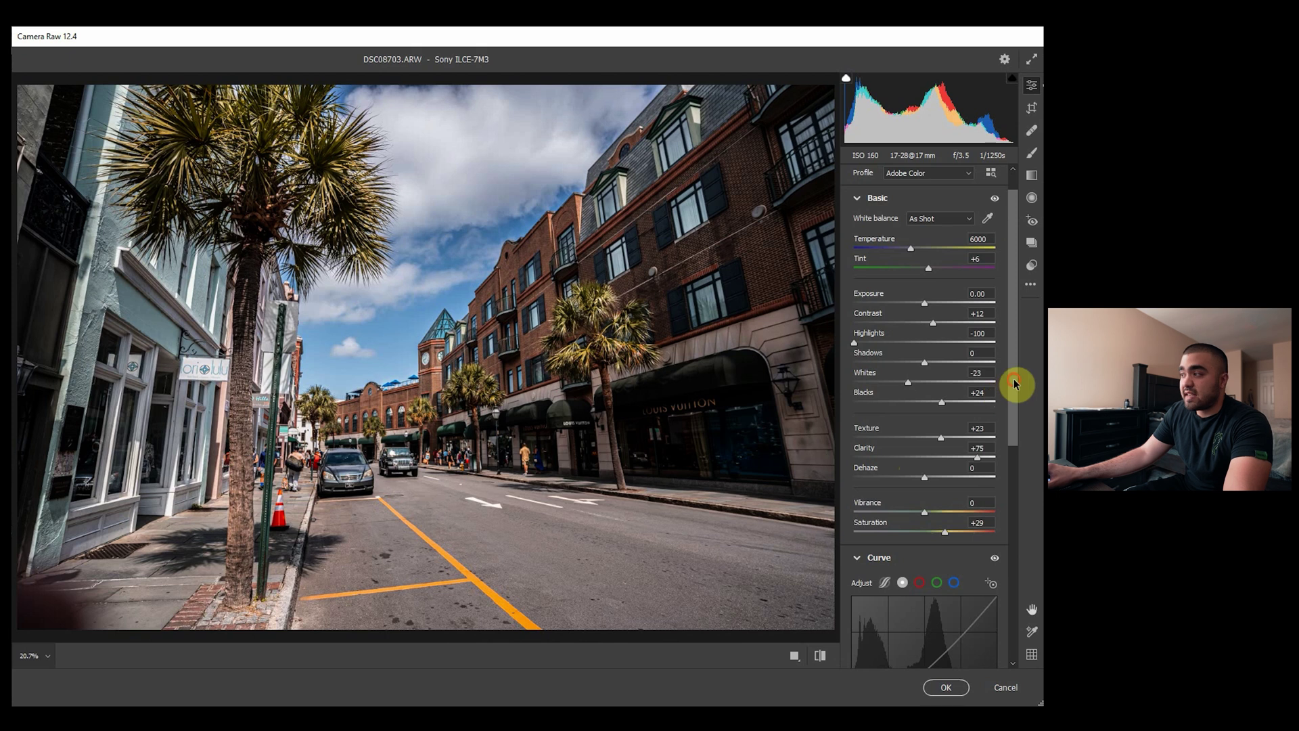
drag(1013, 383, 1024, 481)
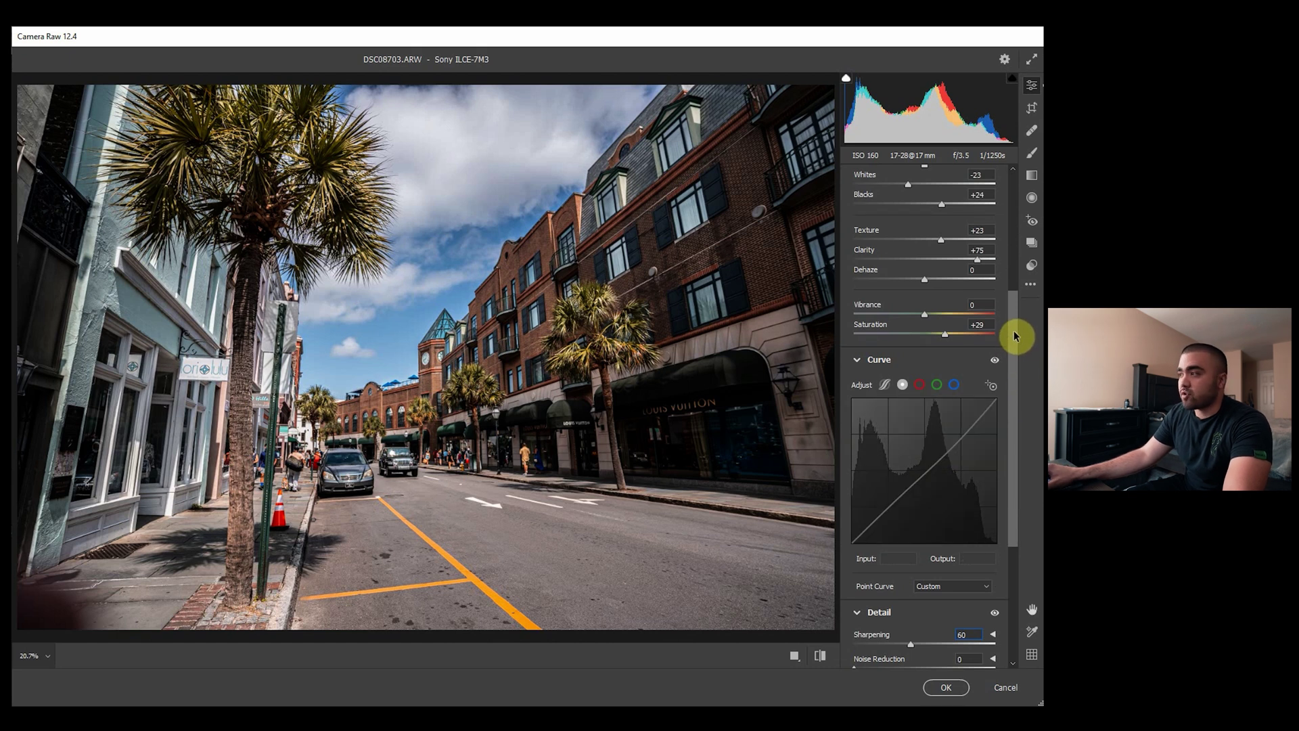
scroll(904, 425, down, 5)
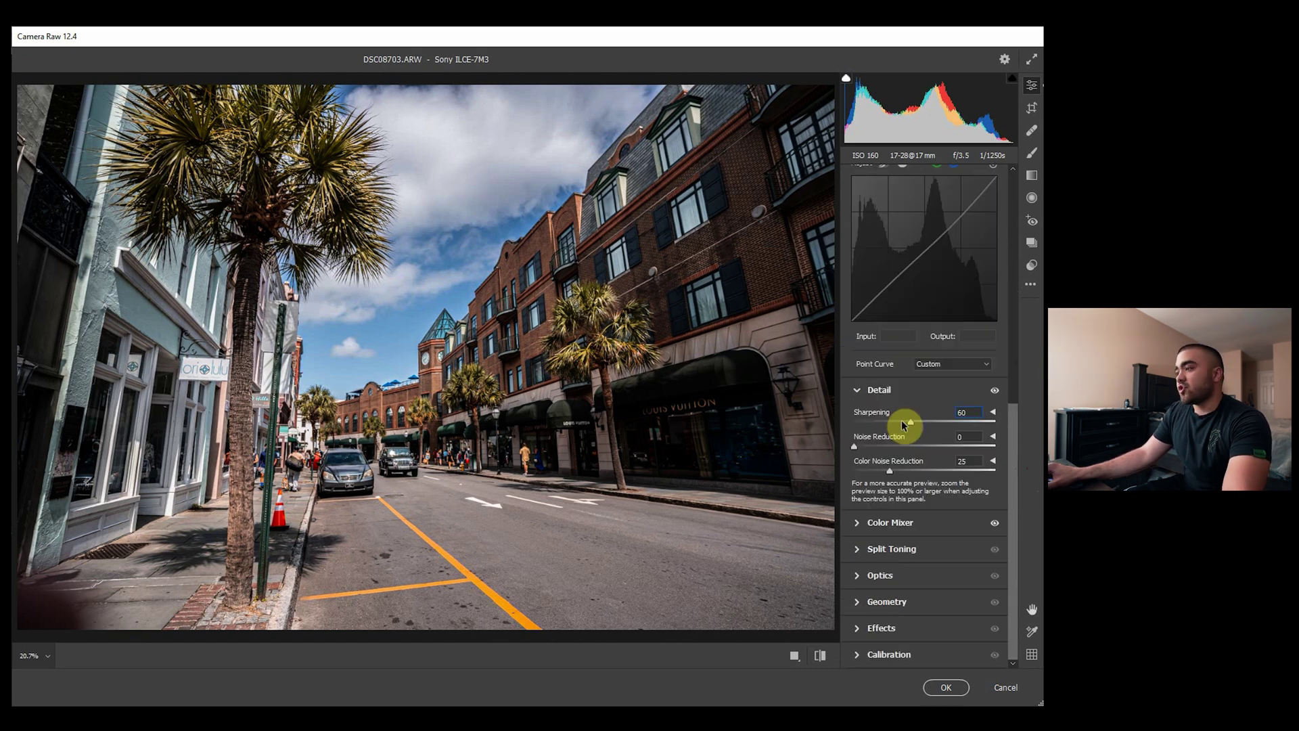
click(860, 527)
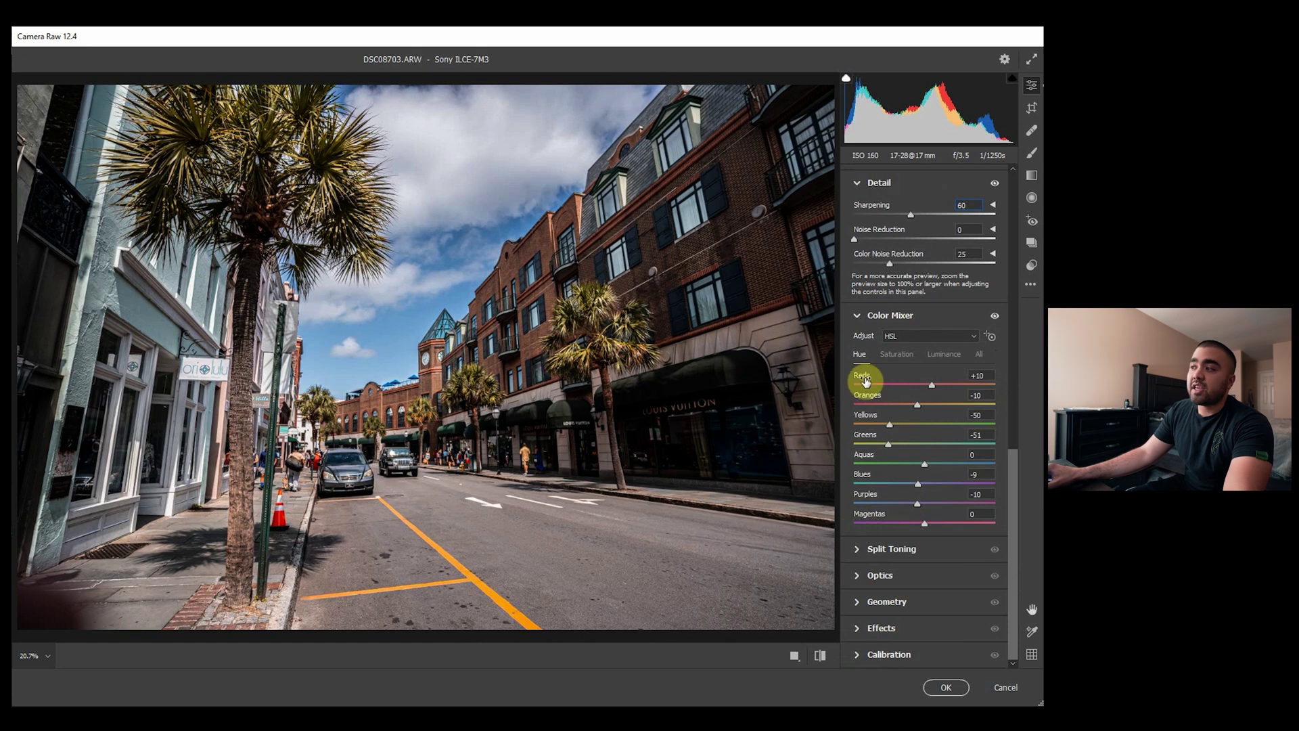
- In Color Mixer Saturation, set Aquas to +11 and Blues to +10, resetting Oranges to 0
click(900, 356)
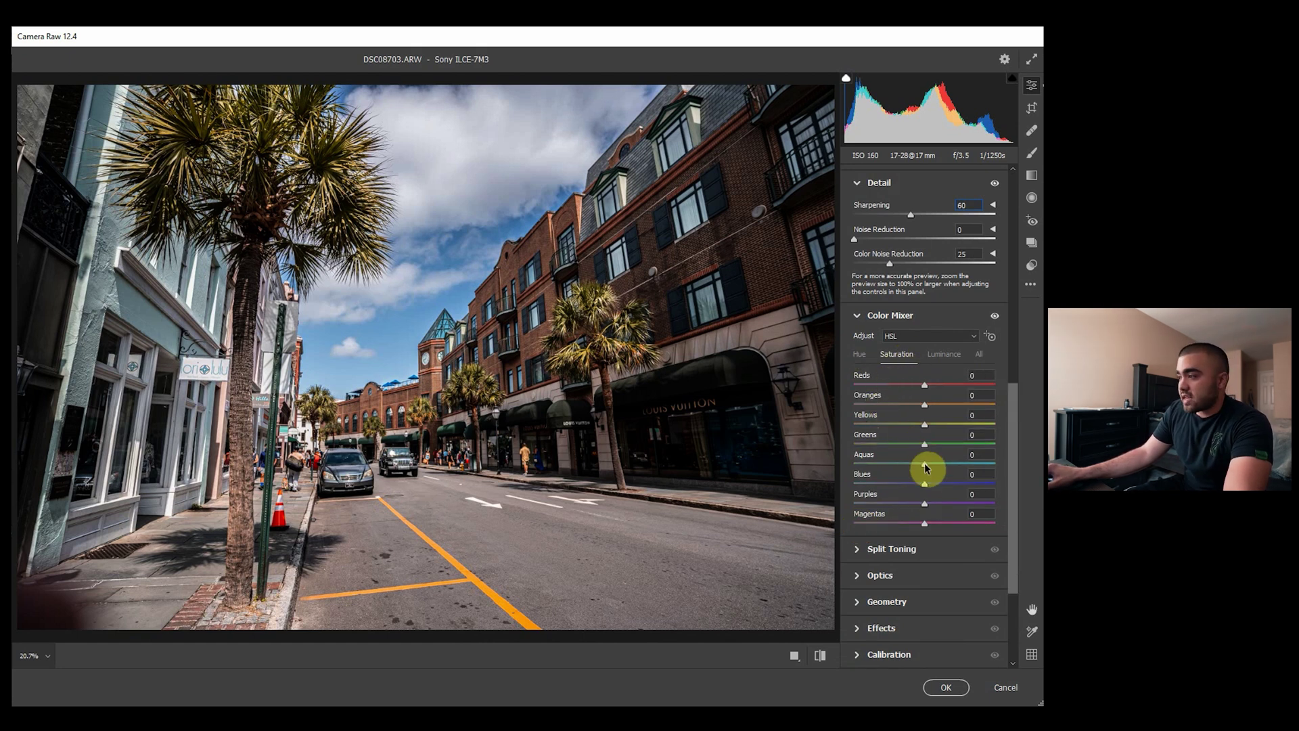
drag(953, 484, 966, 484)
double_click(962, 484)
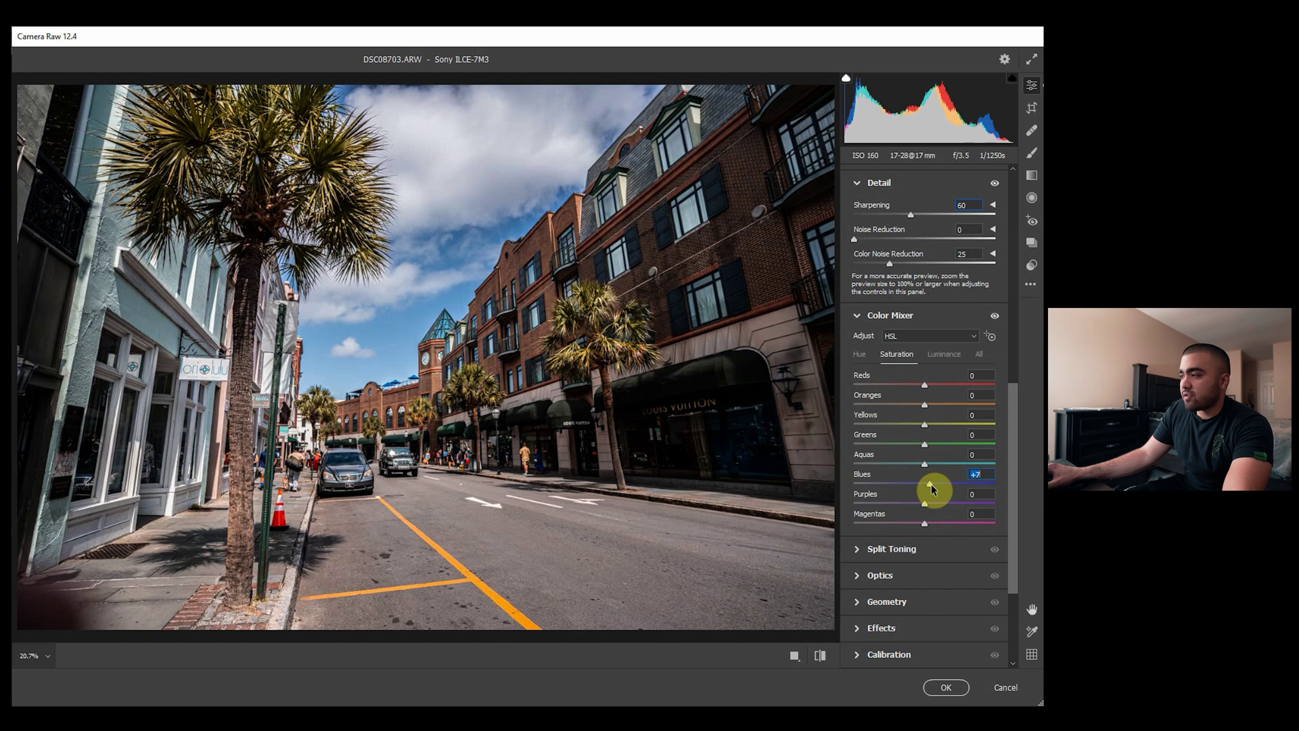
drag(933, 484, 931, 467)
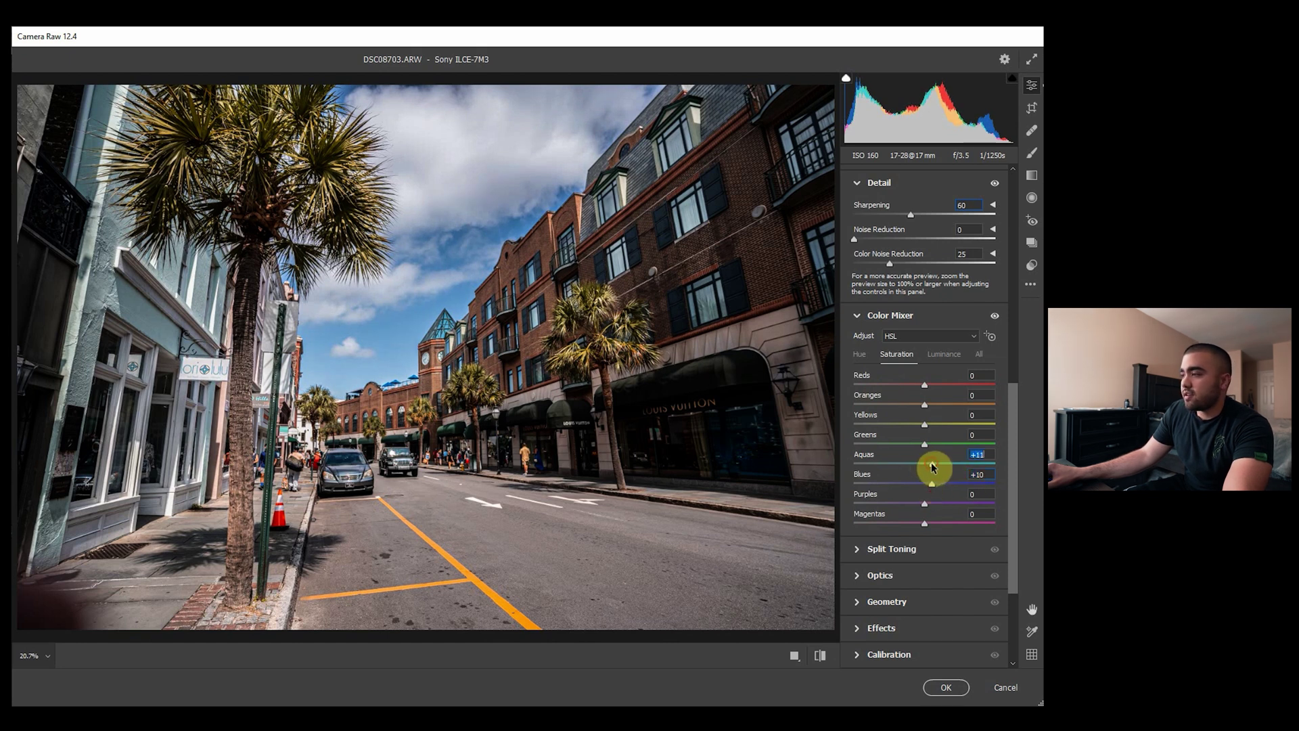
double_click(943, 406)
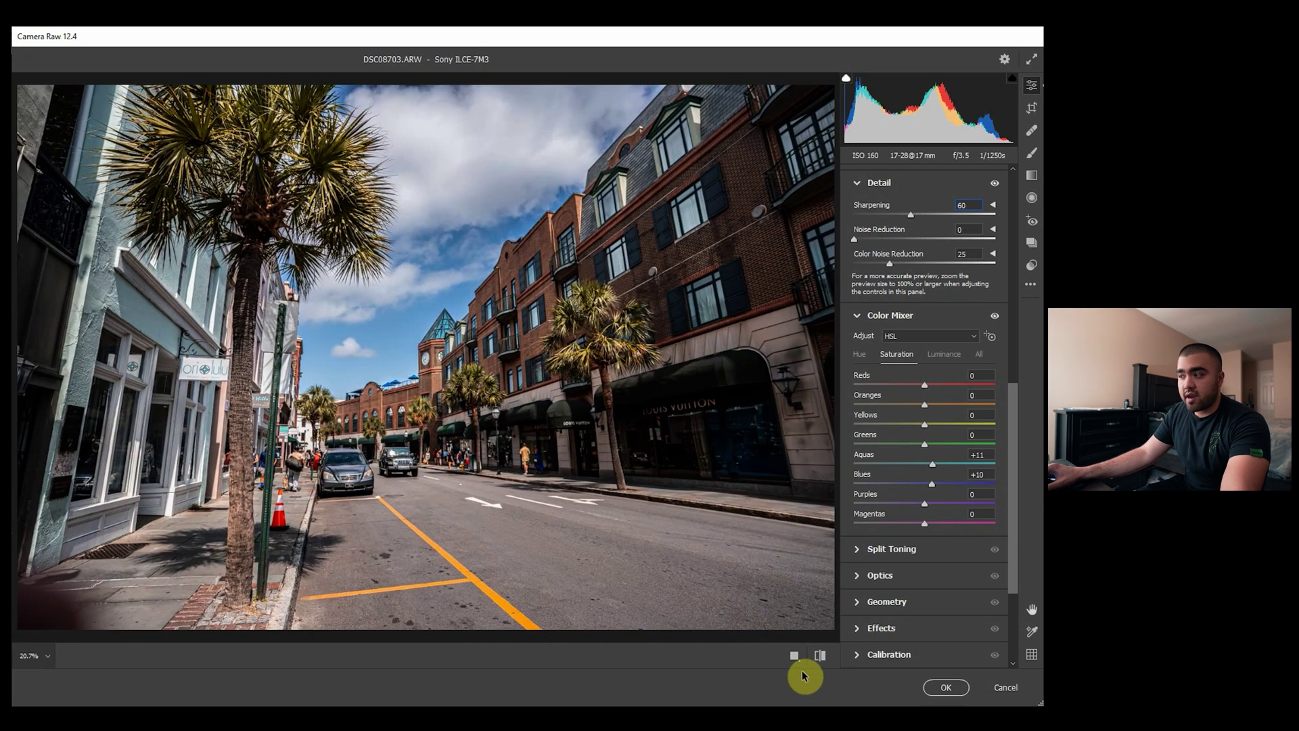
click(819, 657)
click(819, 657)
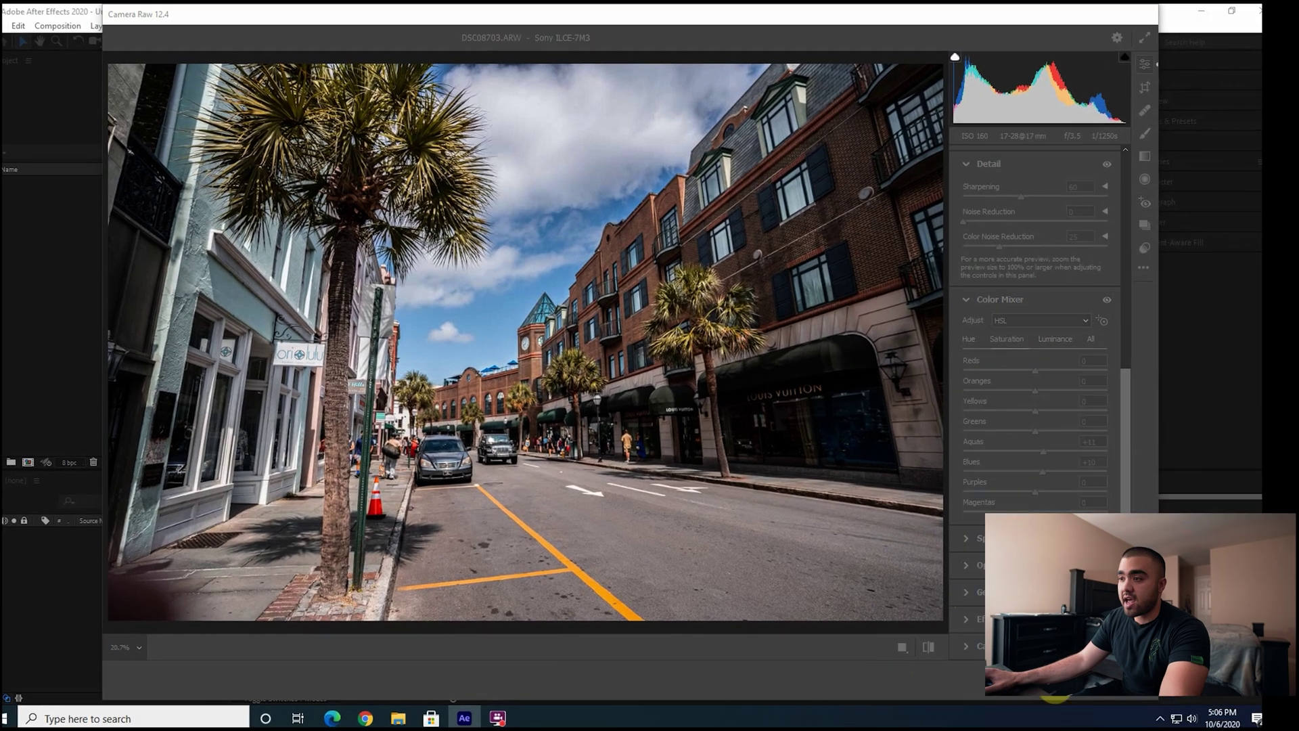
- Apply the Camera Raw grade, preview the DSC hyperlapse, and bring After Effects in front of Notepad
click(943, 688)
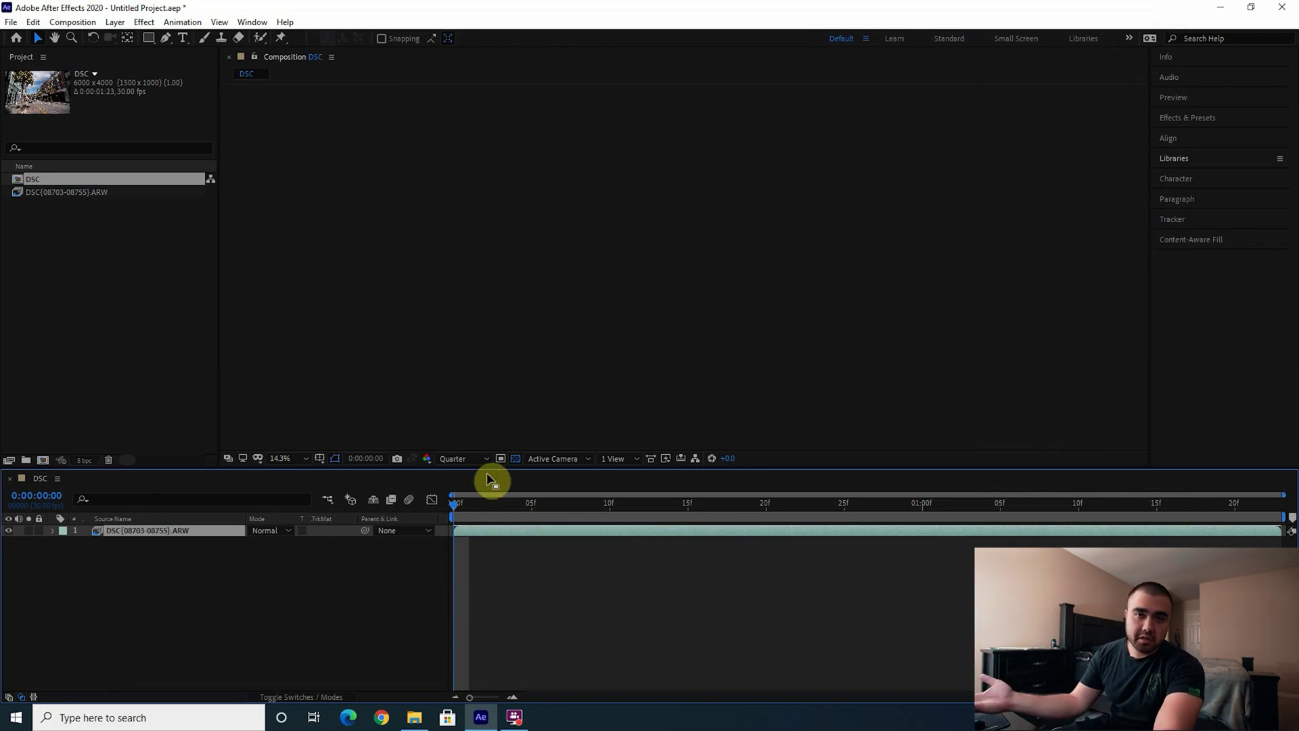
key(space)
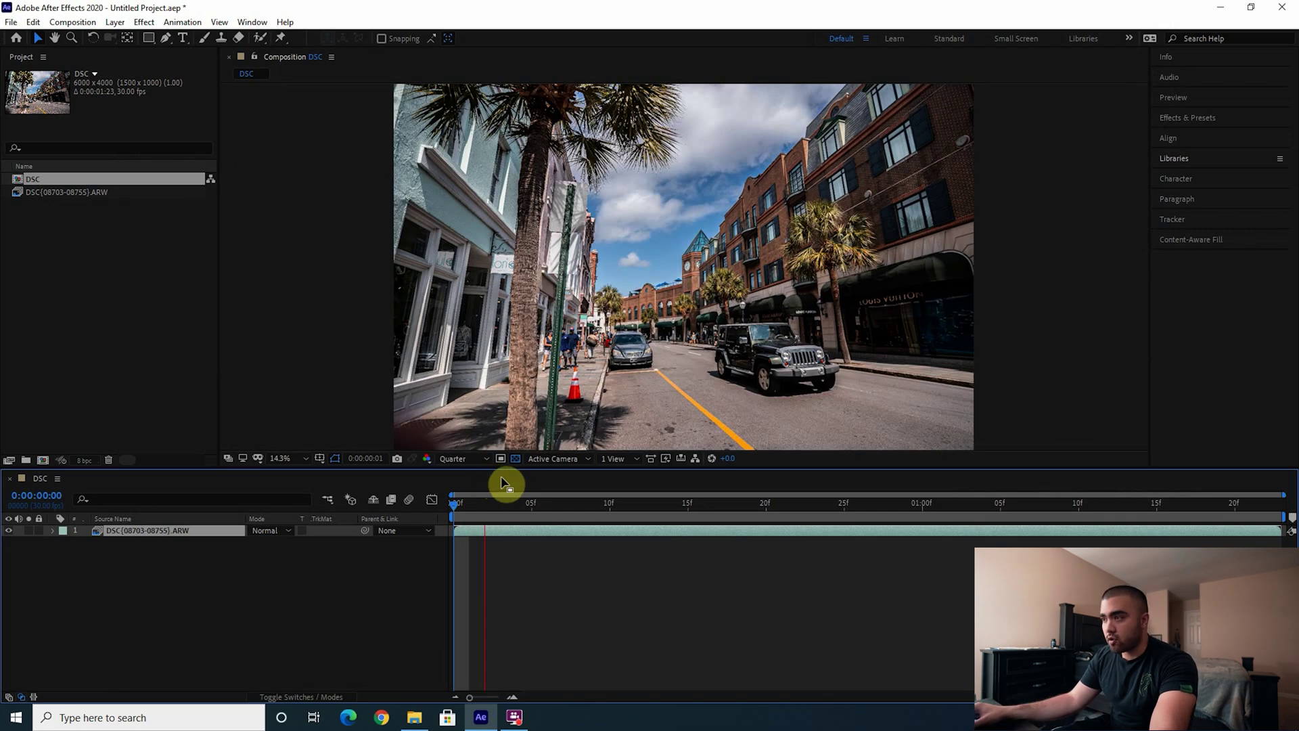
click(457, 506)
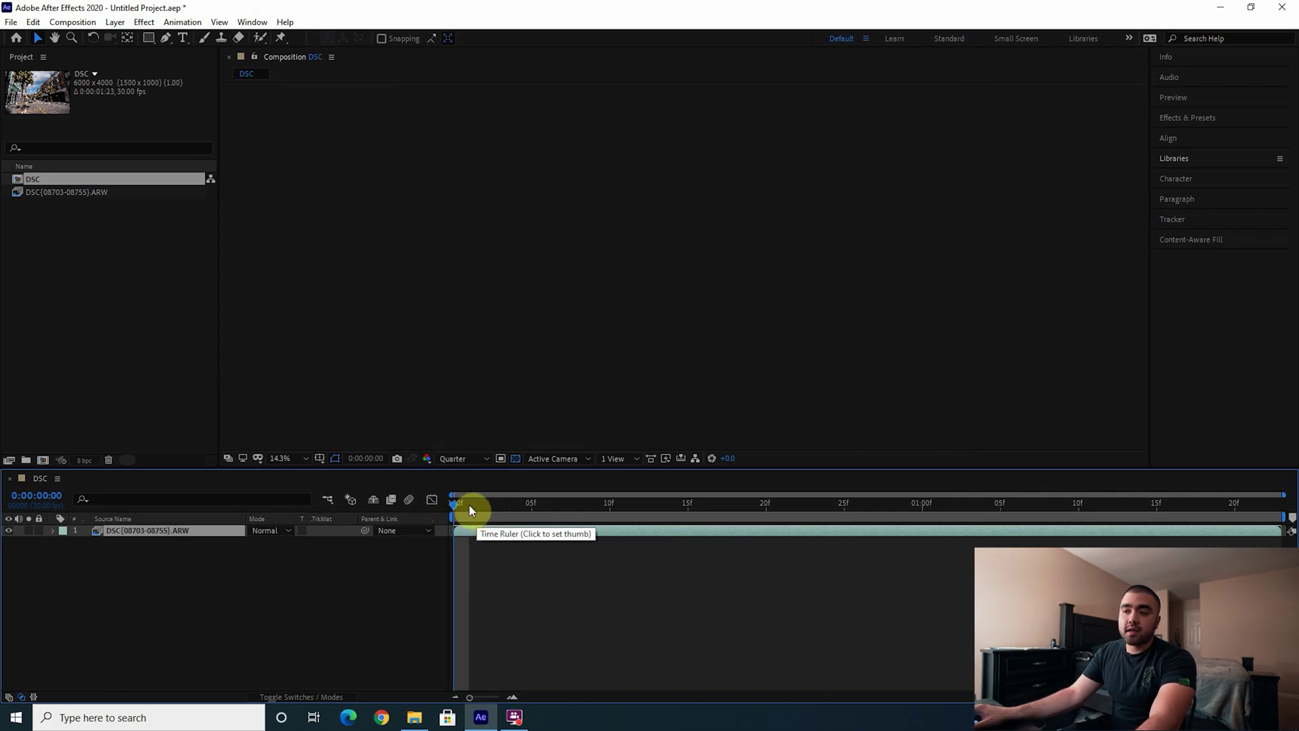
key(space)
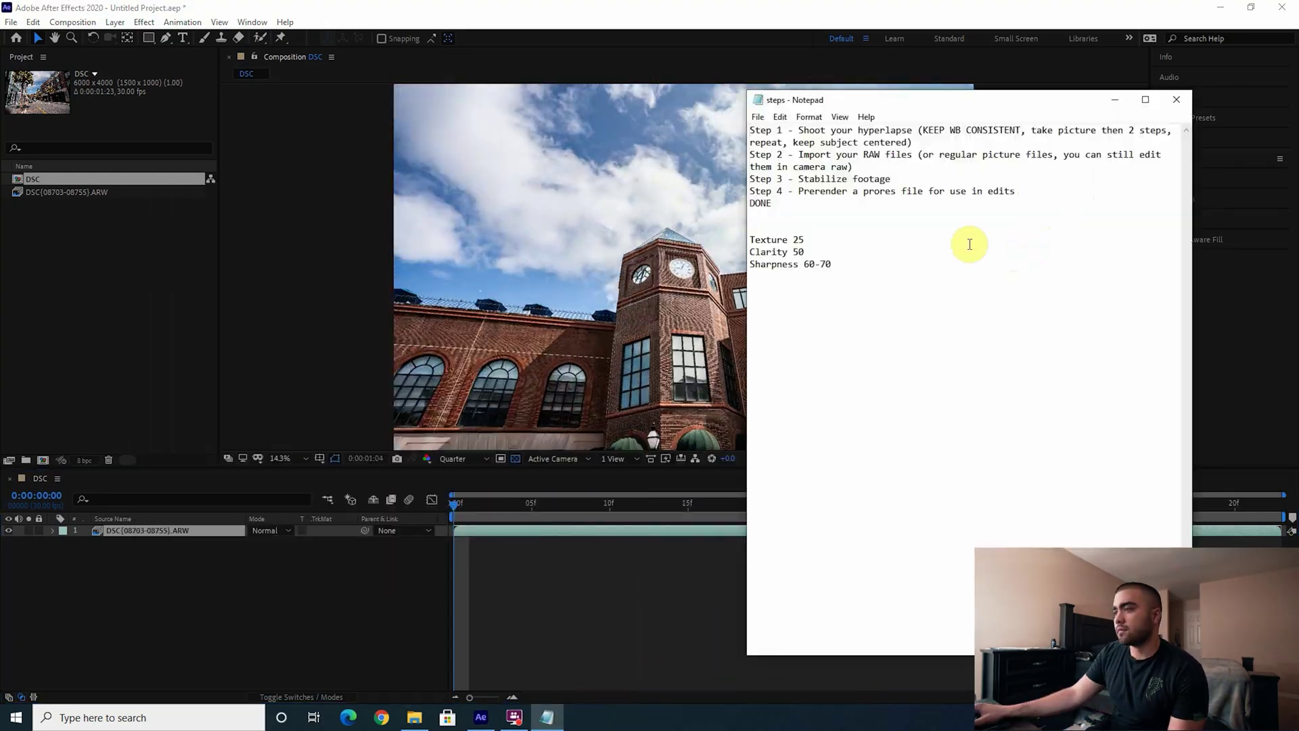
click(806, 9)
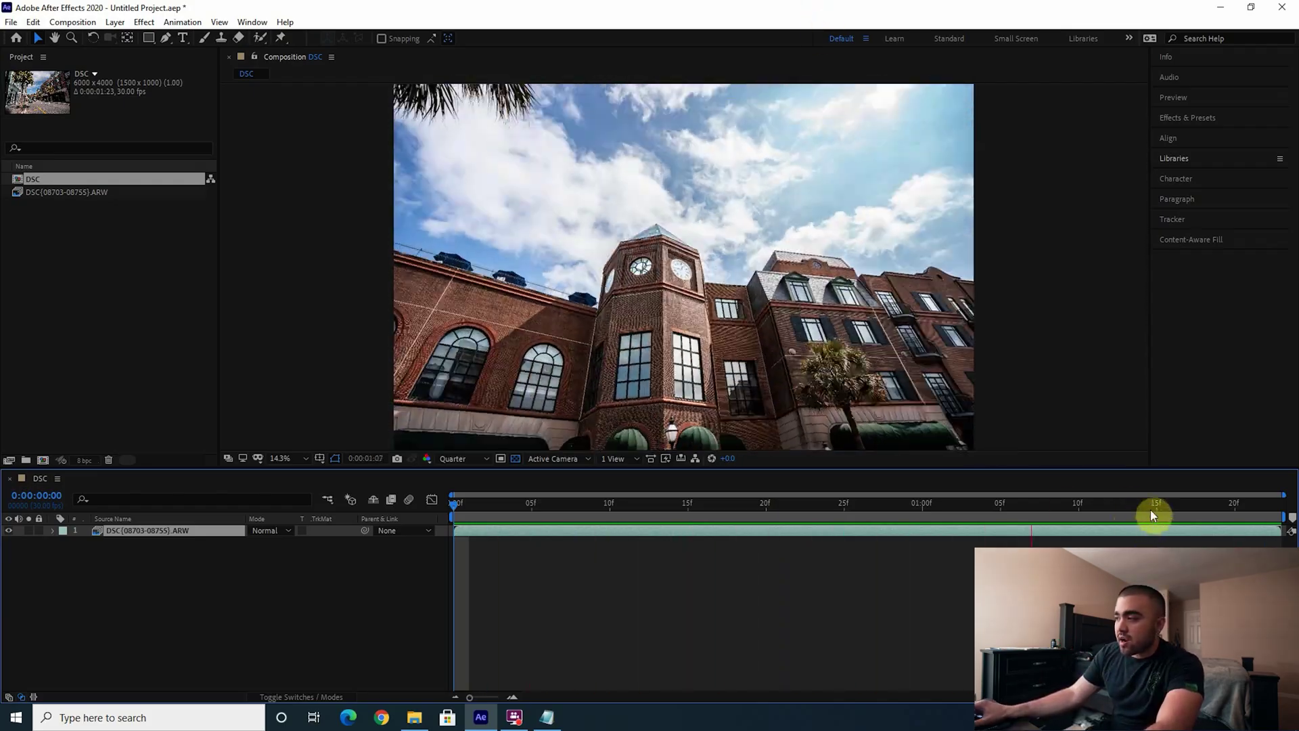
- Split the DSC layer at about 0:00:01:18, then step forward two frames to check the cut
mouse_move(1203, 506)
mouse_down()
mouse_move(1216, 508)
mouse_move(1191, 509)
mouse_move(1207, 529)
mouse_up()
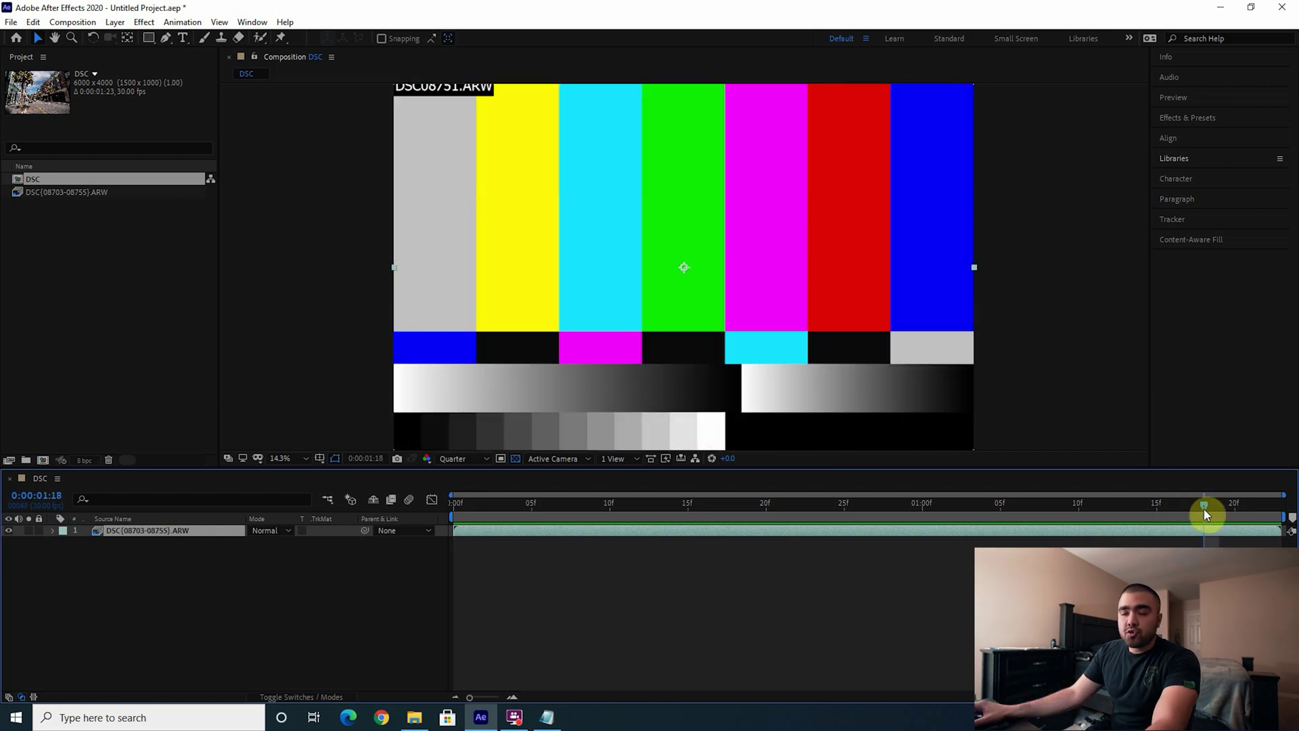
key(ctrl+shift+d)
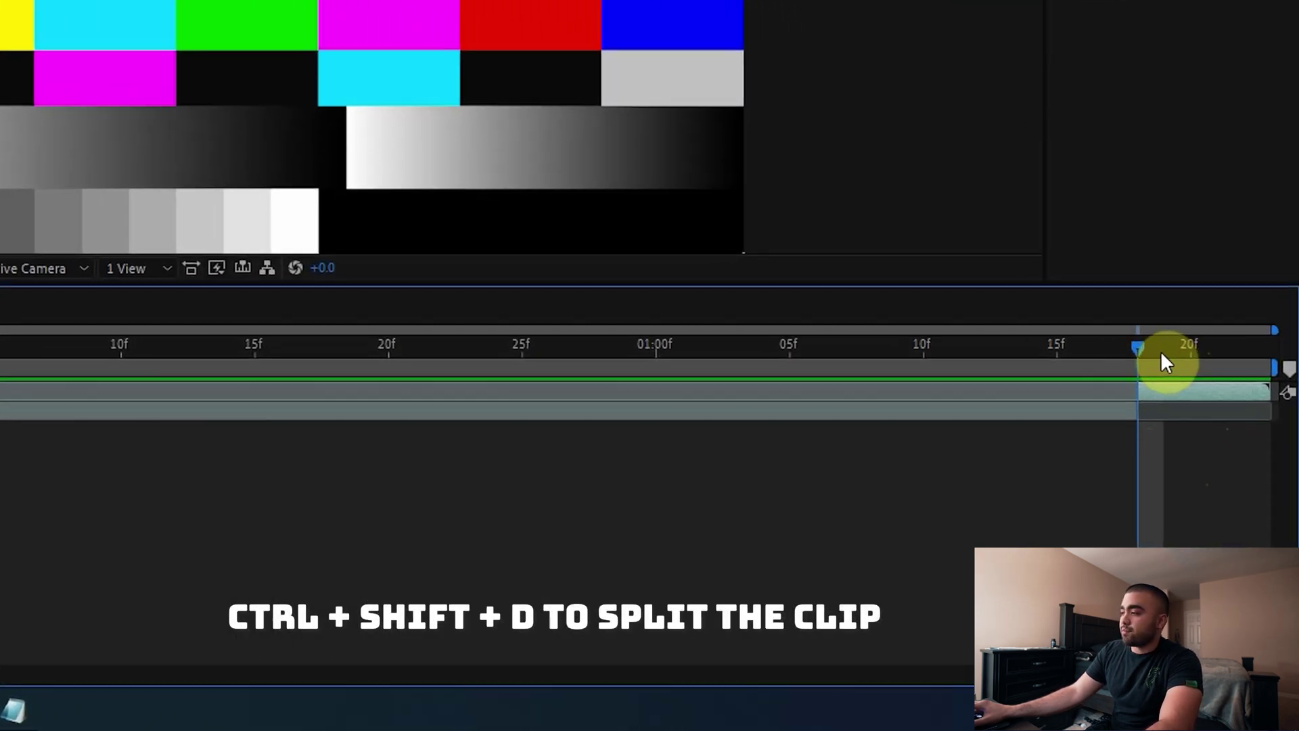
key(Page_Down)
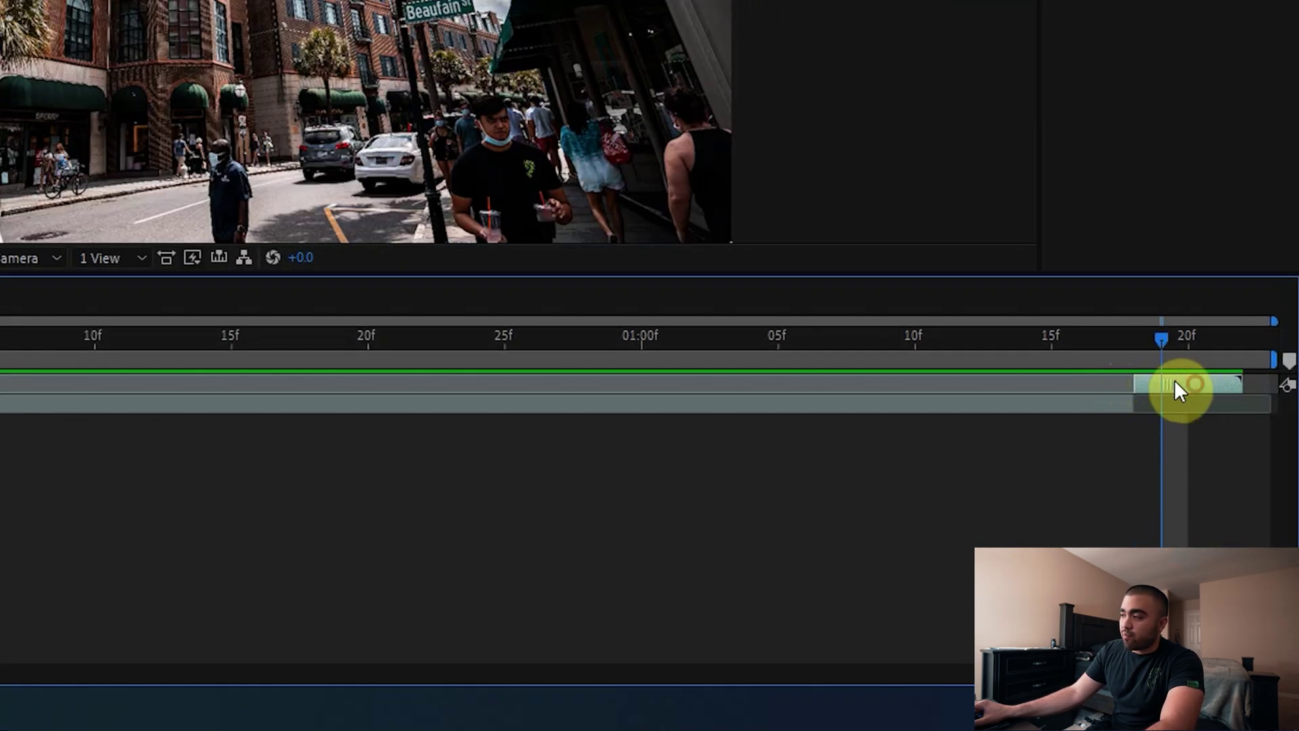
key(Page_Down)
key(Page_Down)
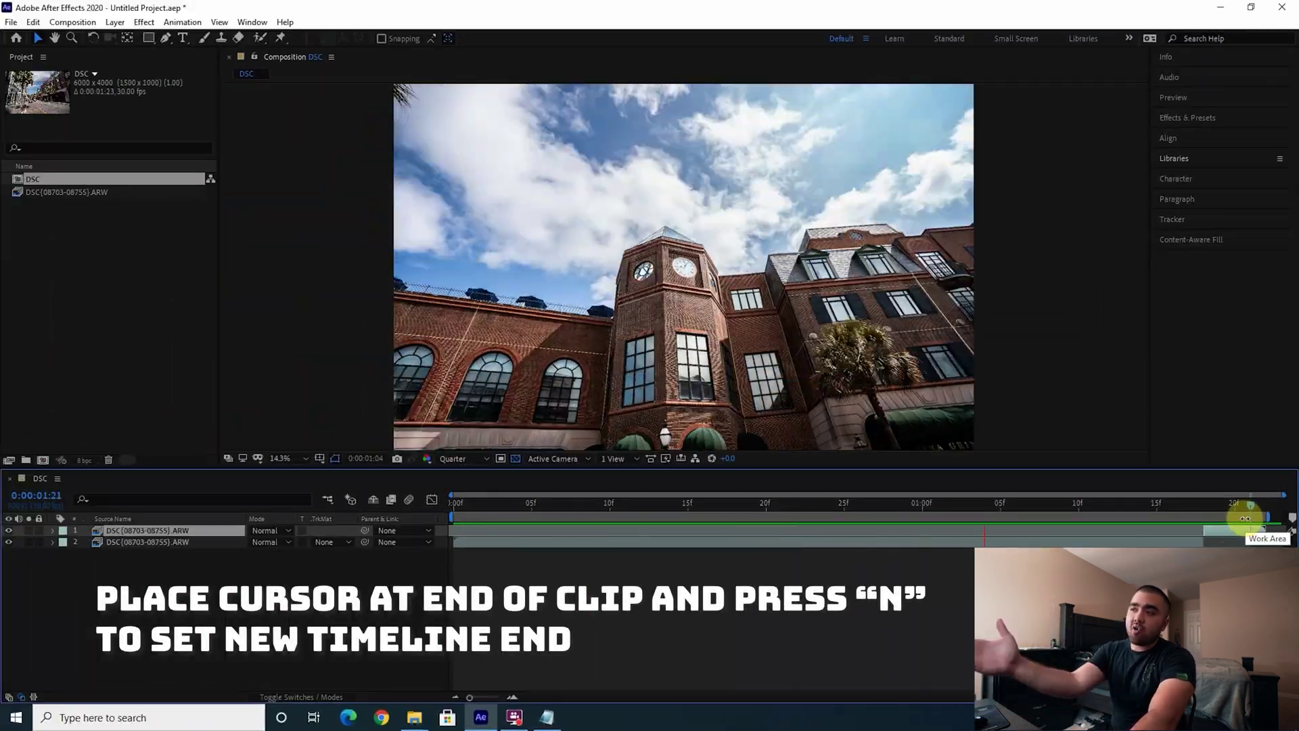
- Pre-compose the two split layers into a new composition named HYPAHLAPSE and preview it
right_click(1178, 541)
click(1179, 468)
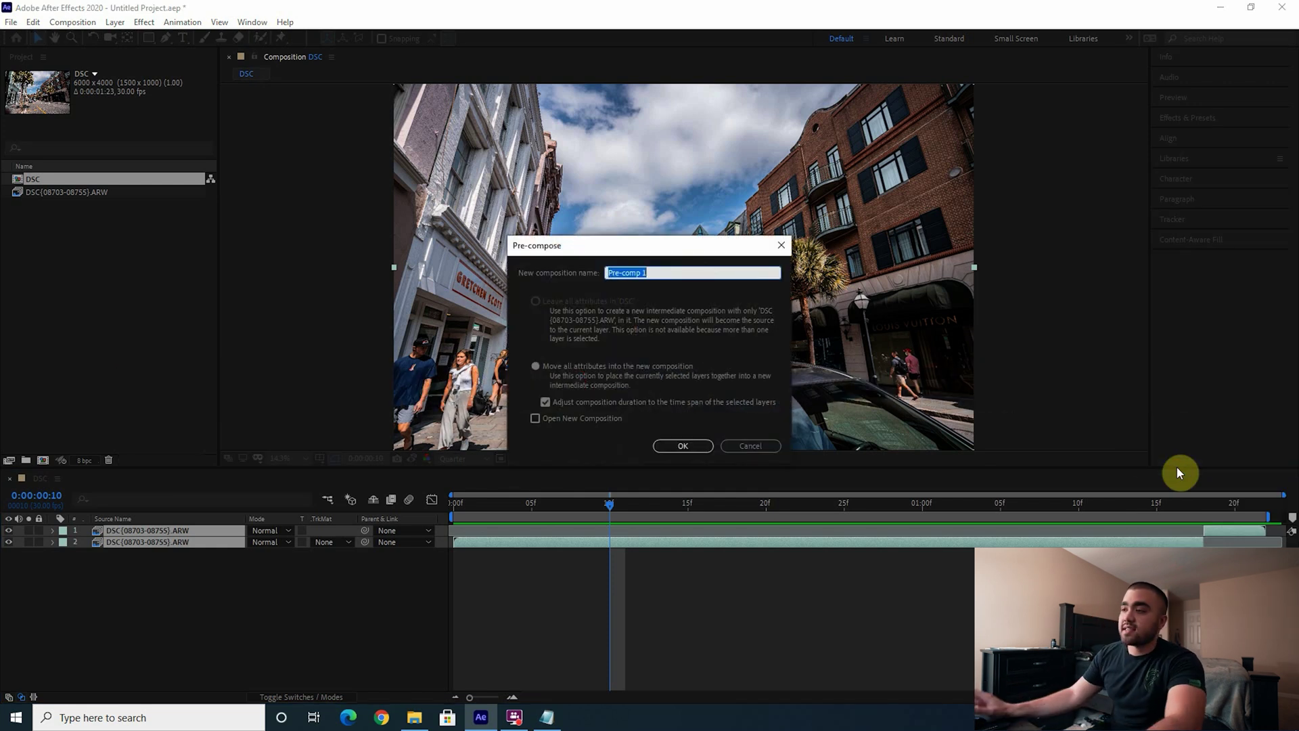
key(BackSpace)
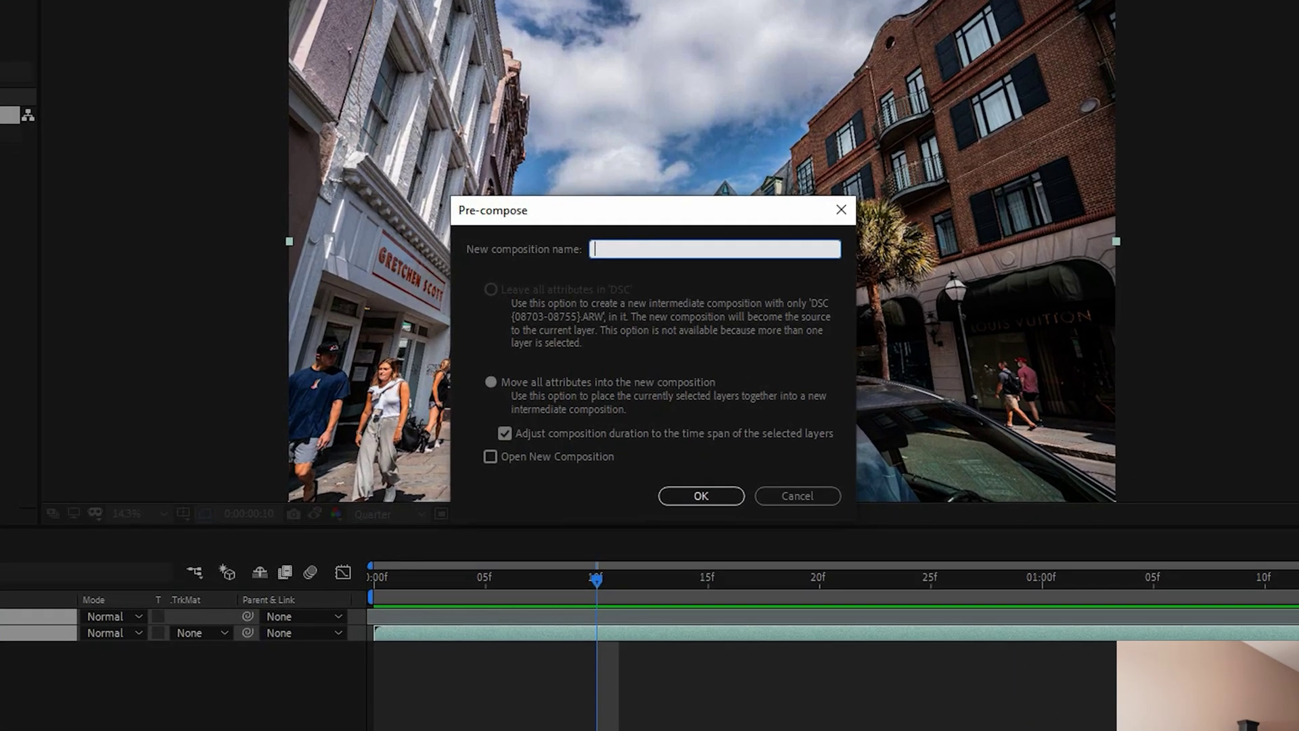
text(HY)
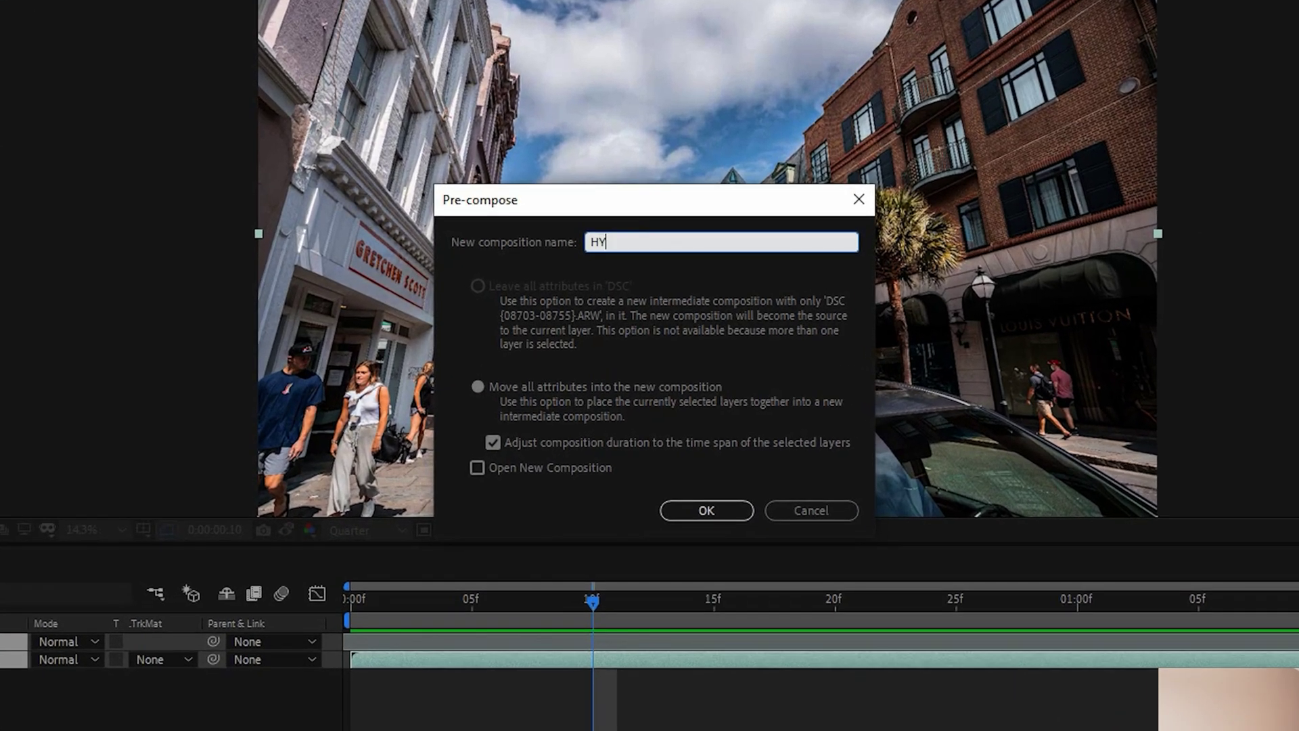
text(PAHKAP)
key(BackSpace)
key(BackSpace)
key(BackSpace)
text(LAPSE)
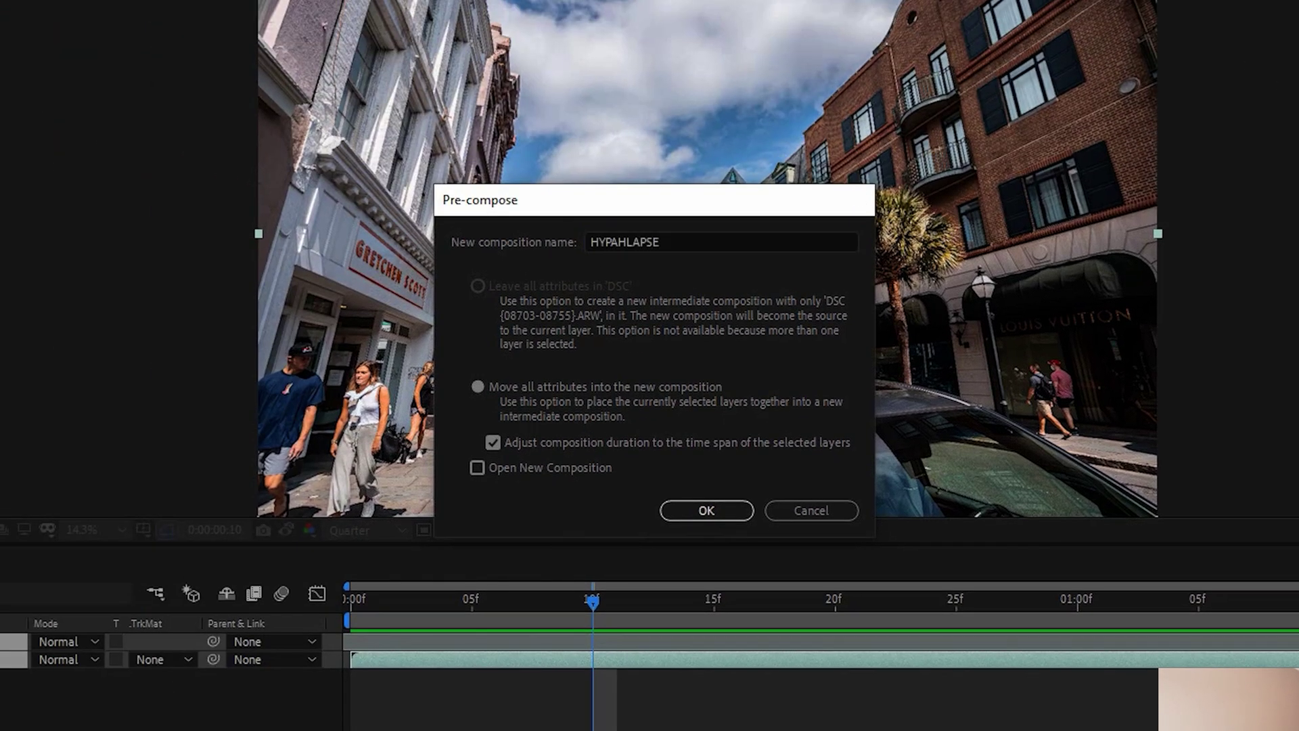
key(Return)
key(space)
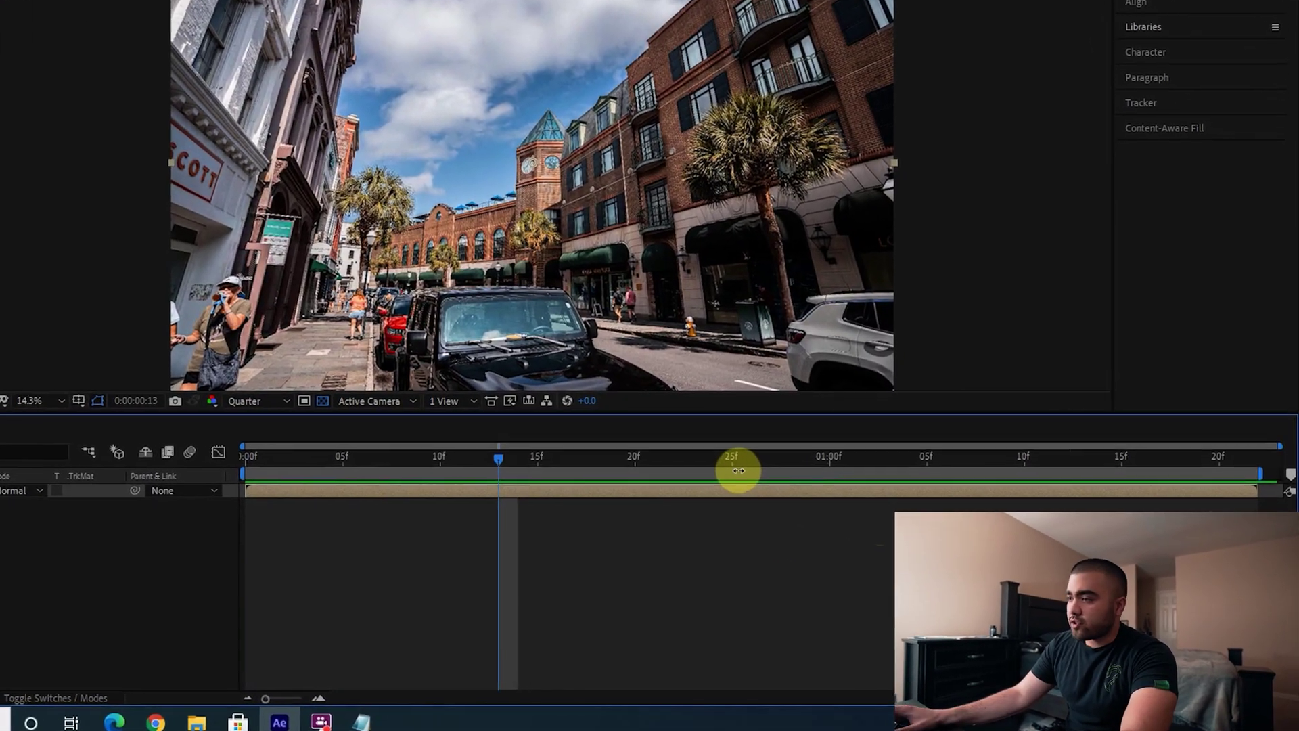
- Trim the DSC comp to its work area (0:00:01:22) and play it back
right_click(853, 516)
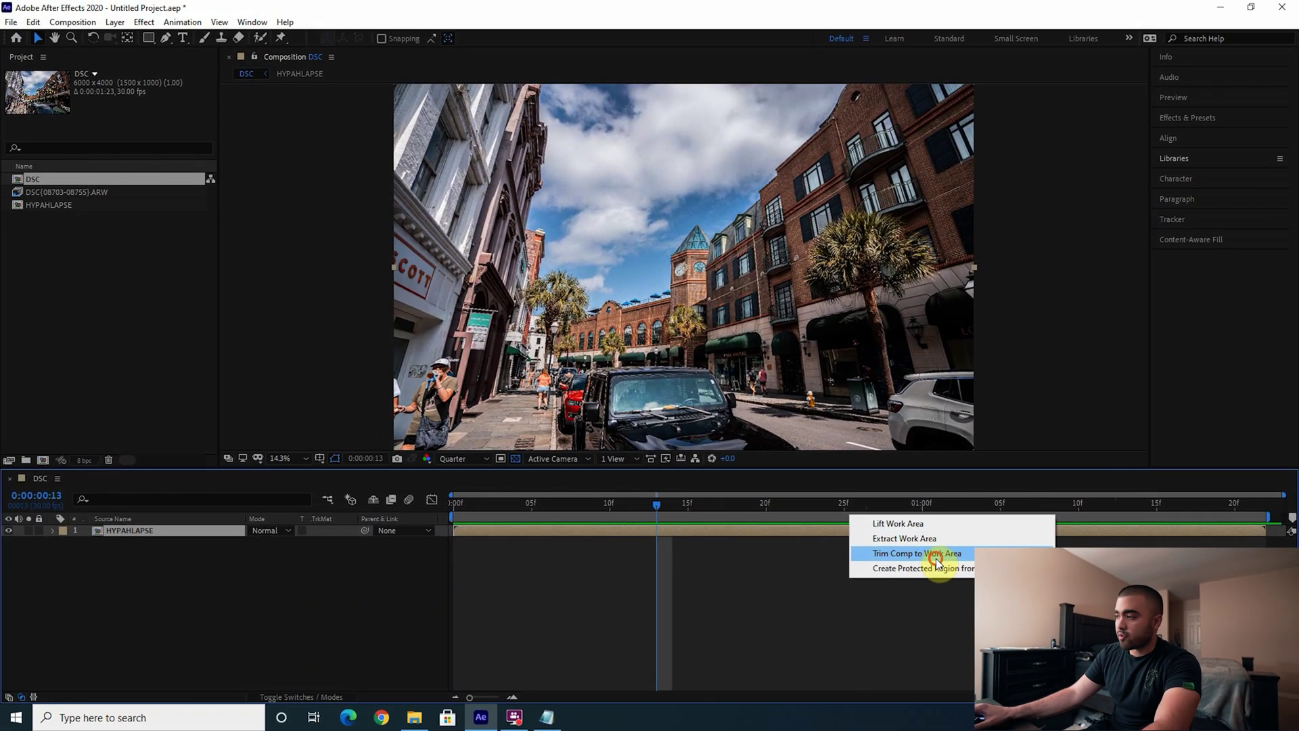
click(936, 556)
key(space)
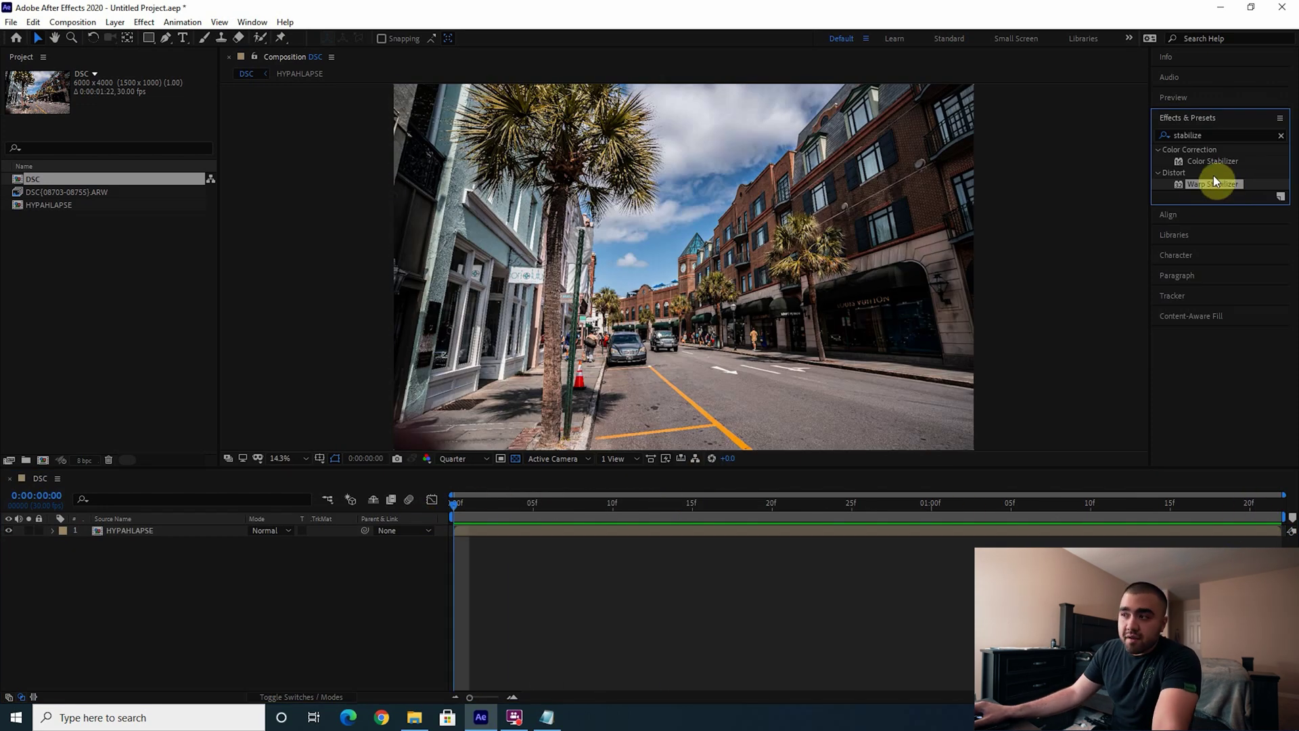
- Preview the footage, then drop Warp Stabilizer onto the HYPAHLAPSE layer for analysis
key(space)
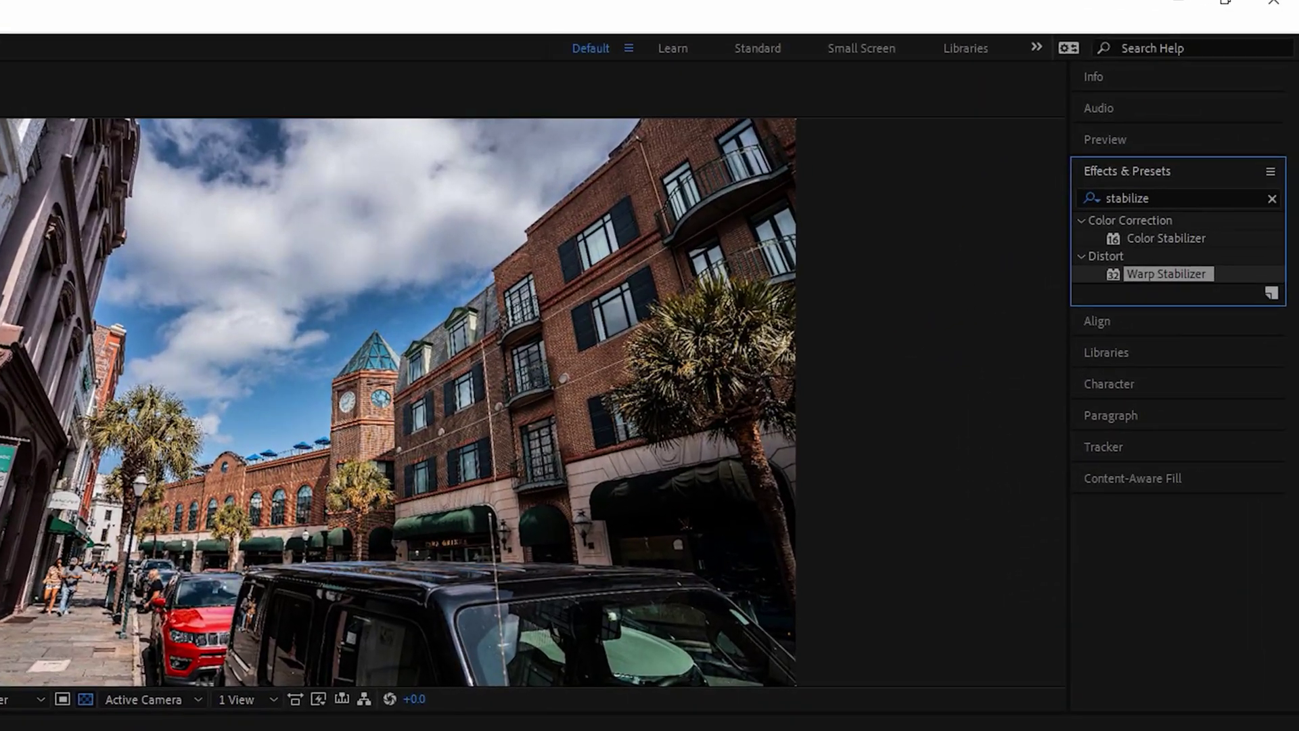
drag(1165, 273, 785, 458)
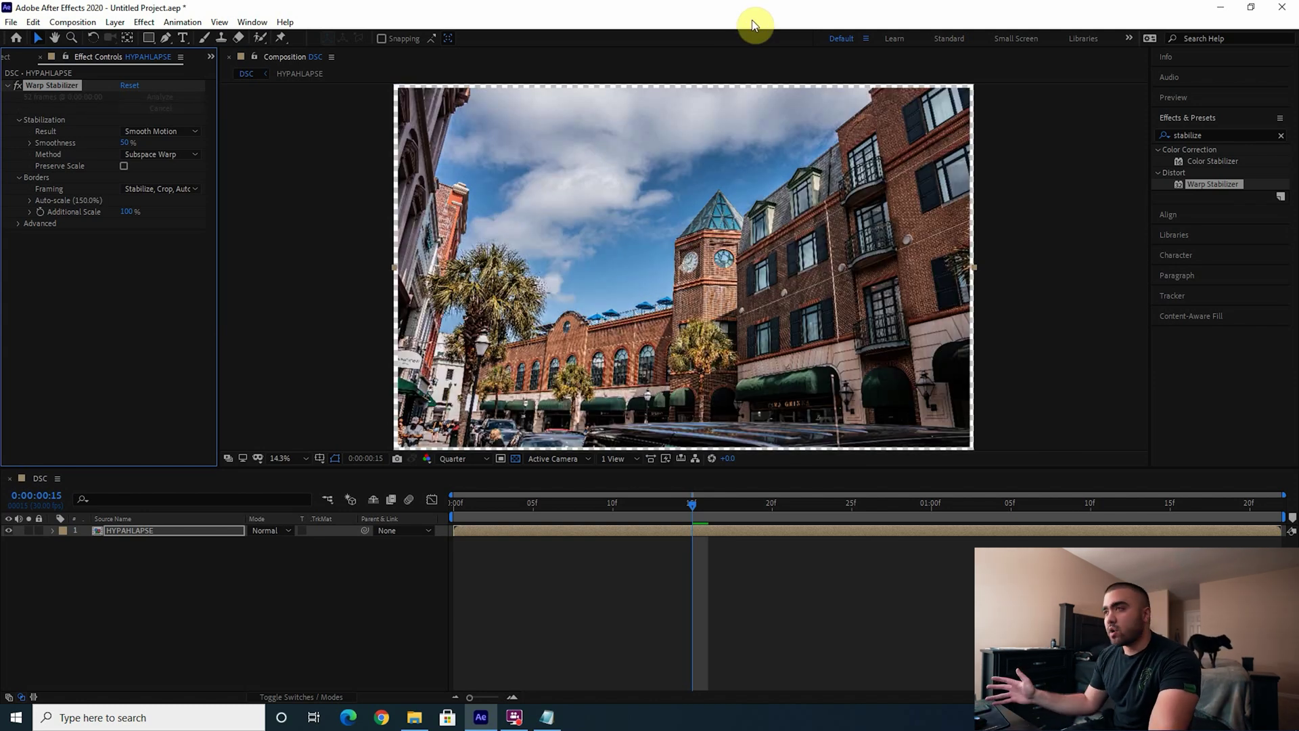
- Set Warp Stabilizer Smoothness to 25% and play back the result
click(446, 523)
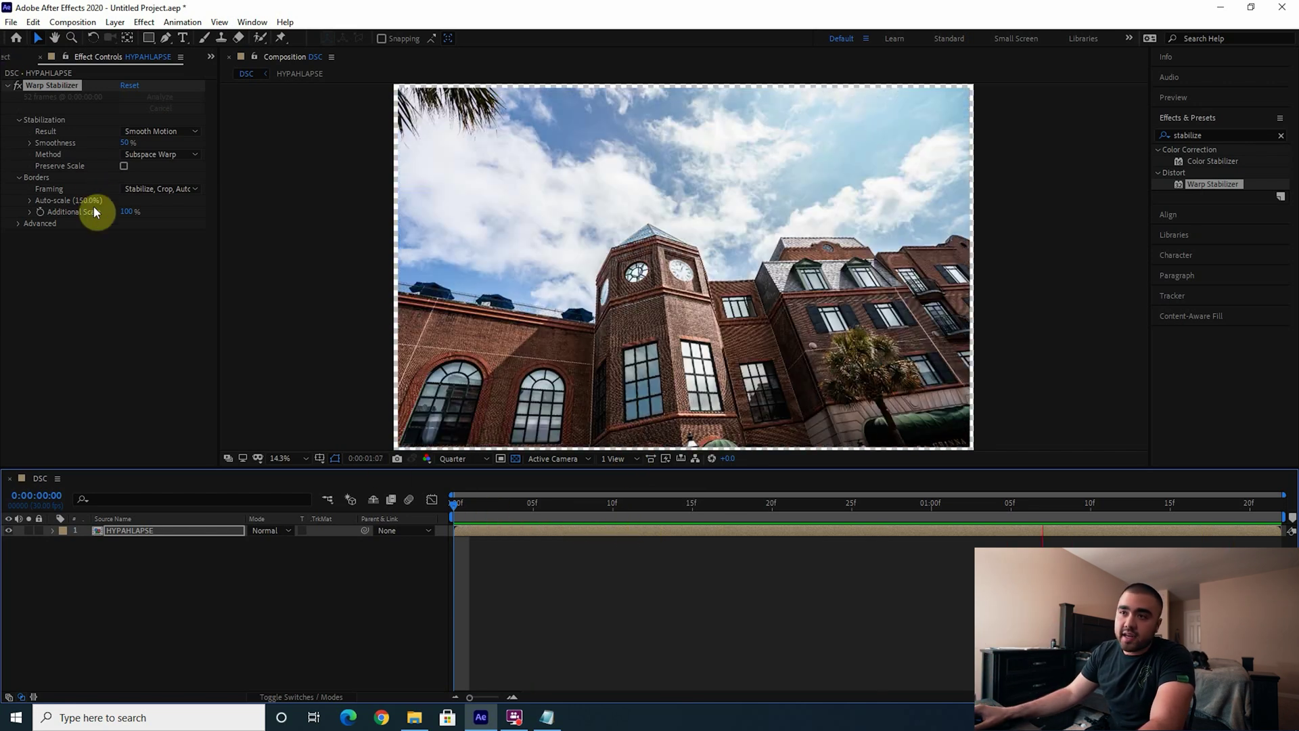
click(585, 403)
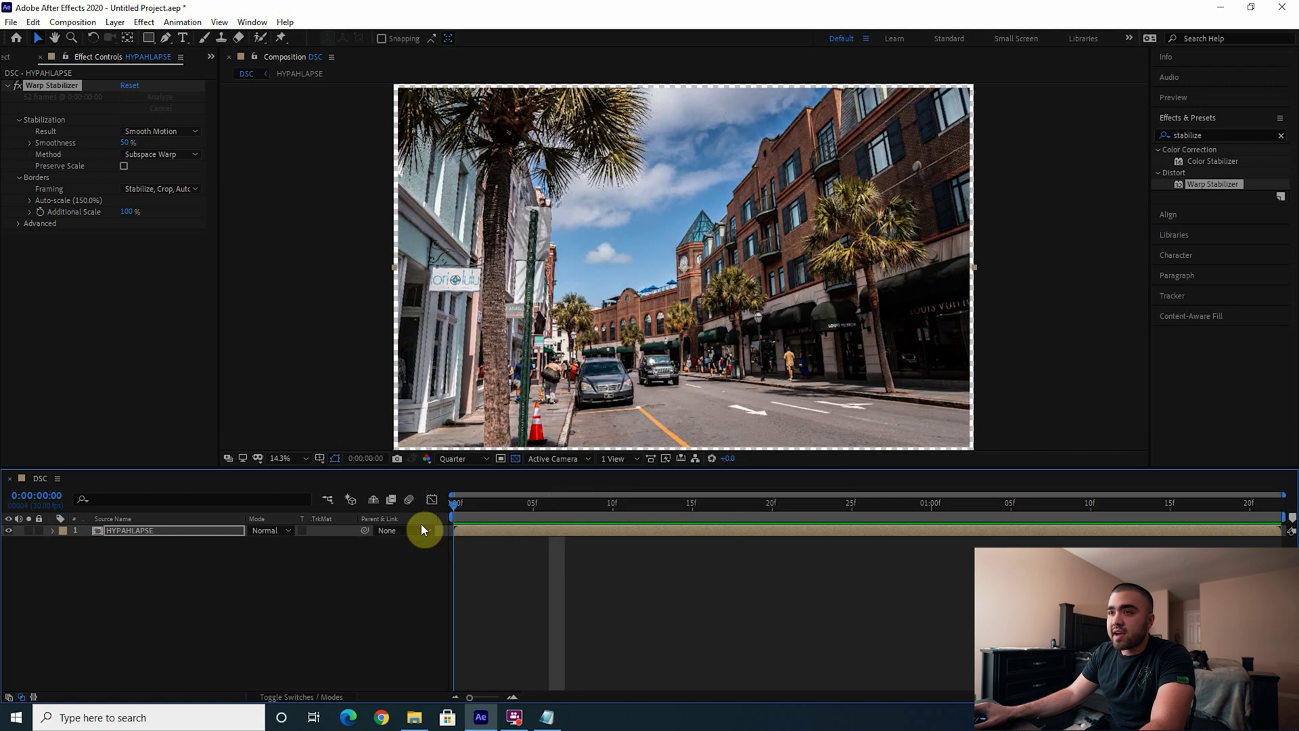
click(127, 144)
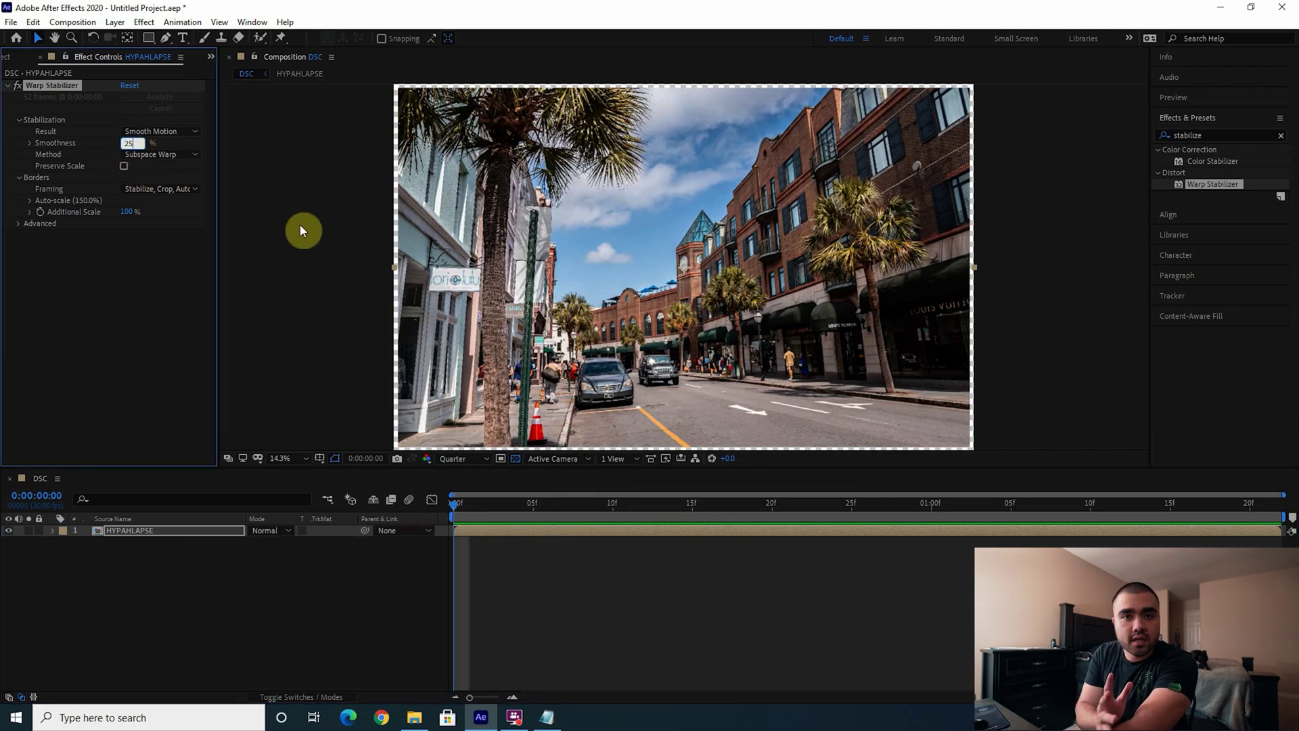
key(Return)
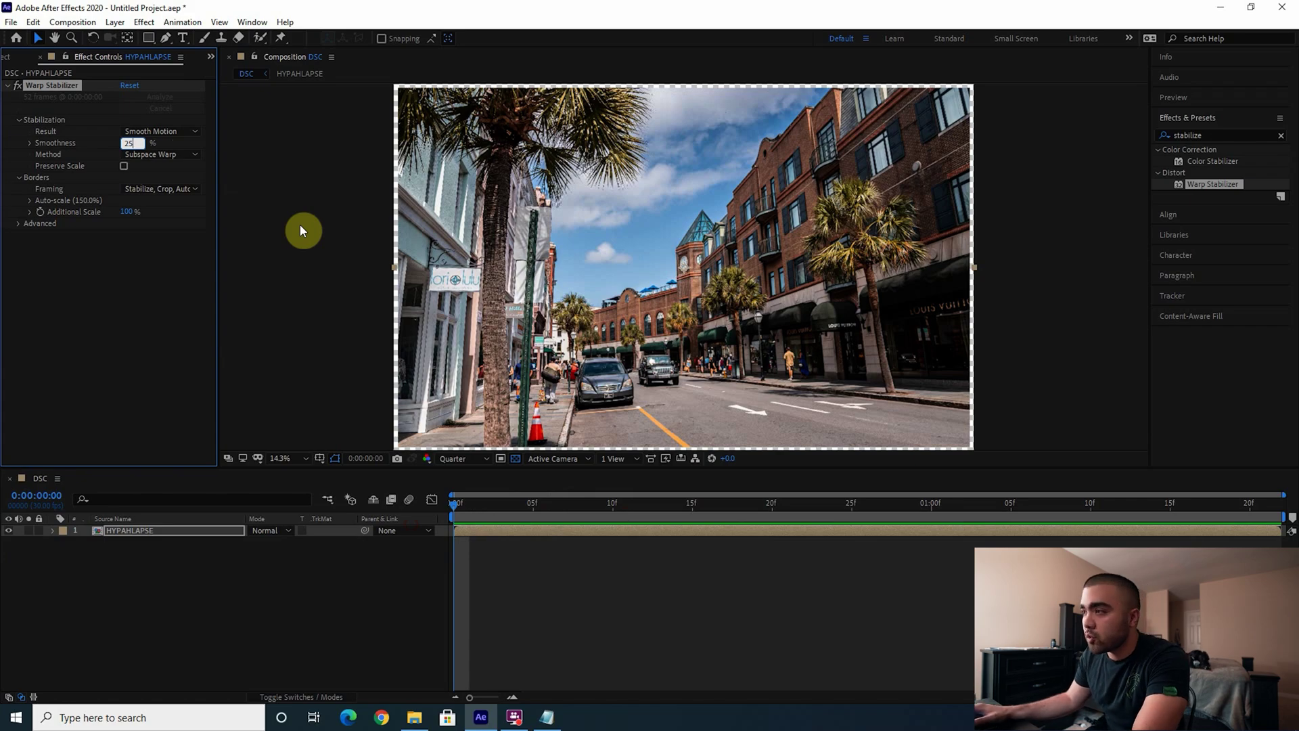
key(space)
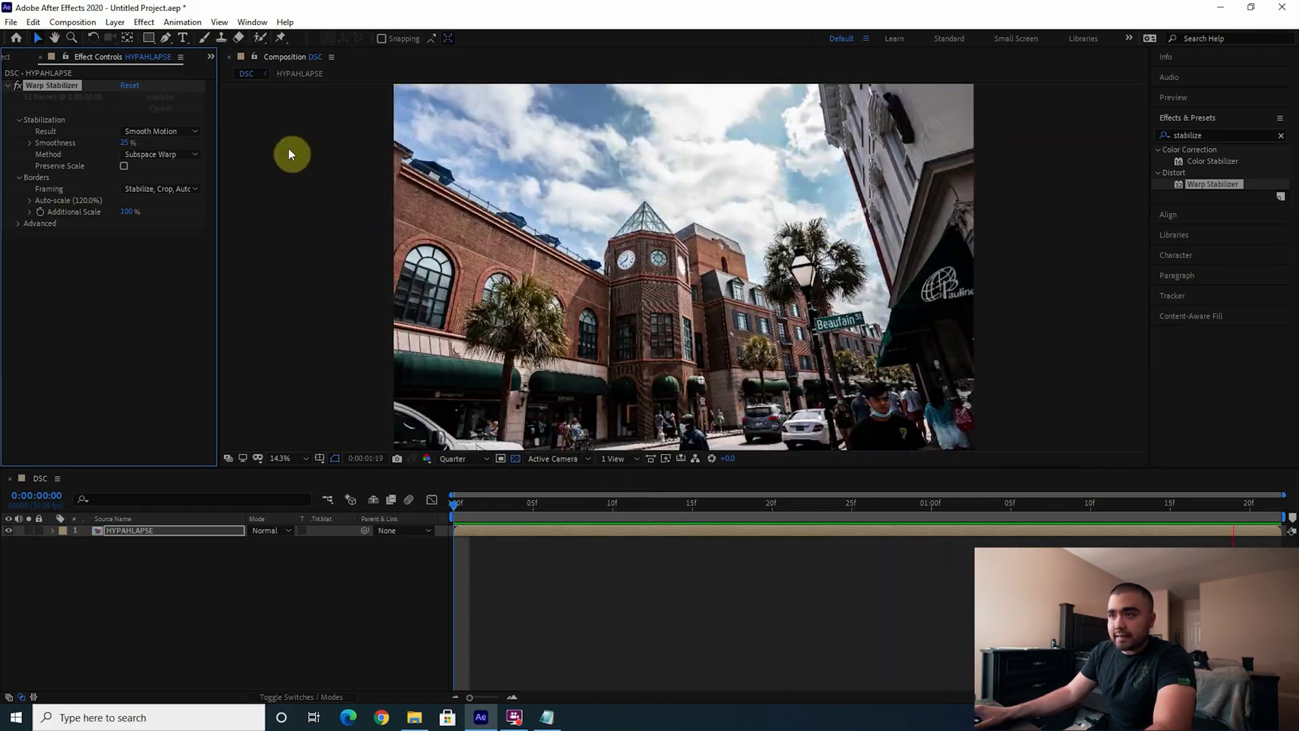
- Lower Smoothness to 10% for 109.1% auto-scale and review the stabilized playback
click(125, 143)
text(10)
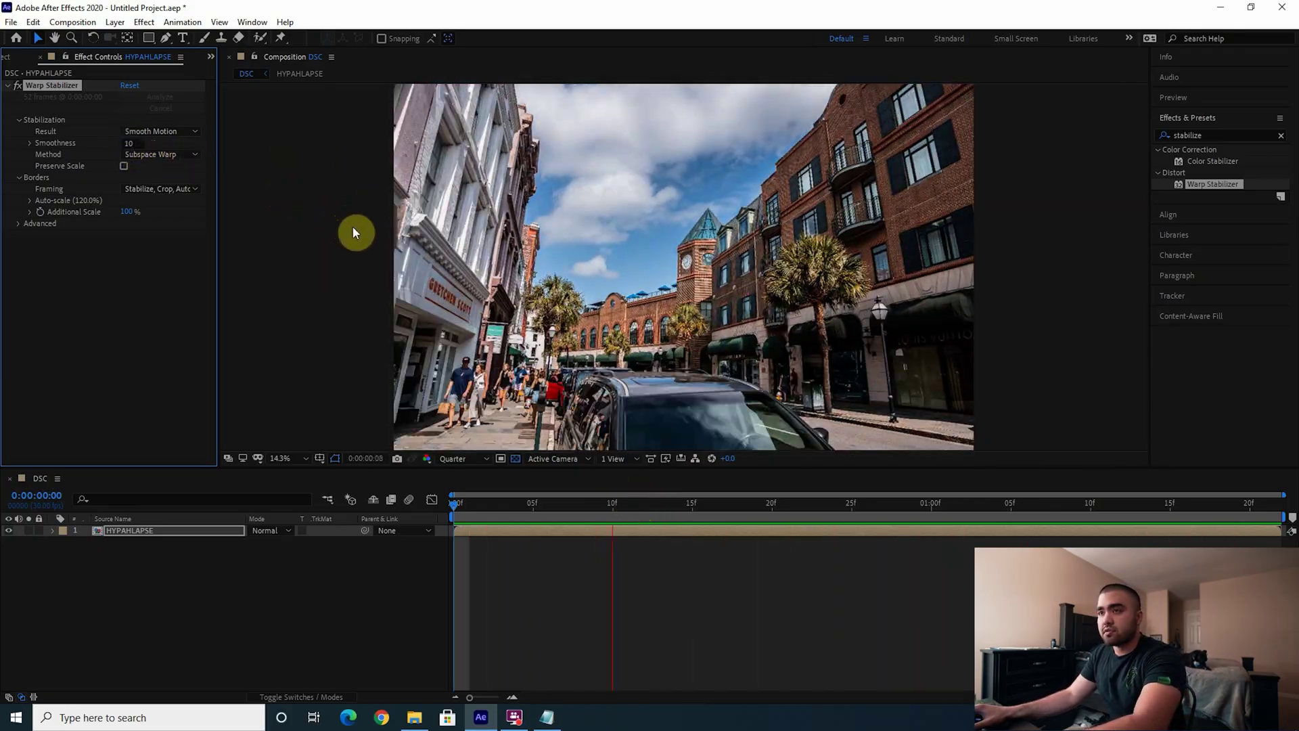
key(Return)
drag(545, 523, 684, 555)
key(Home)
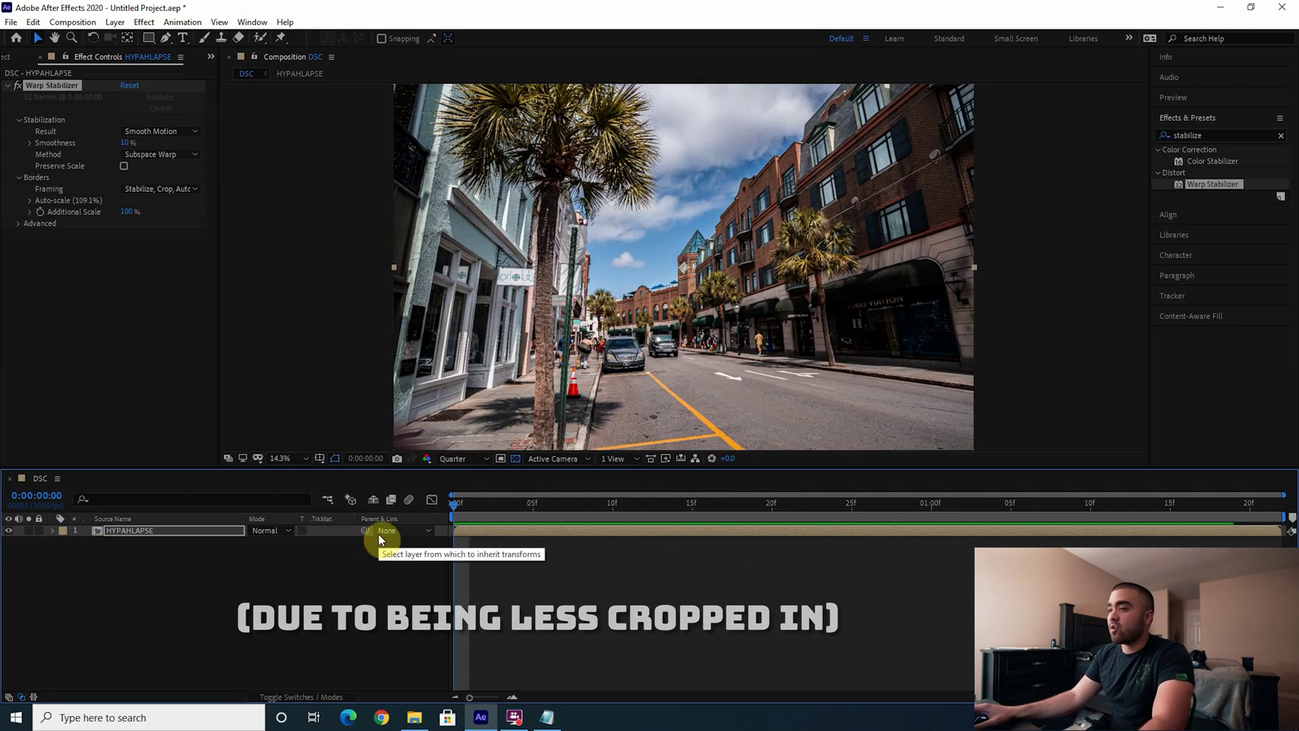
key(space)
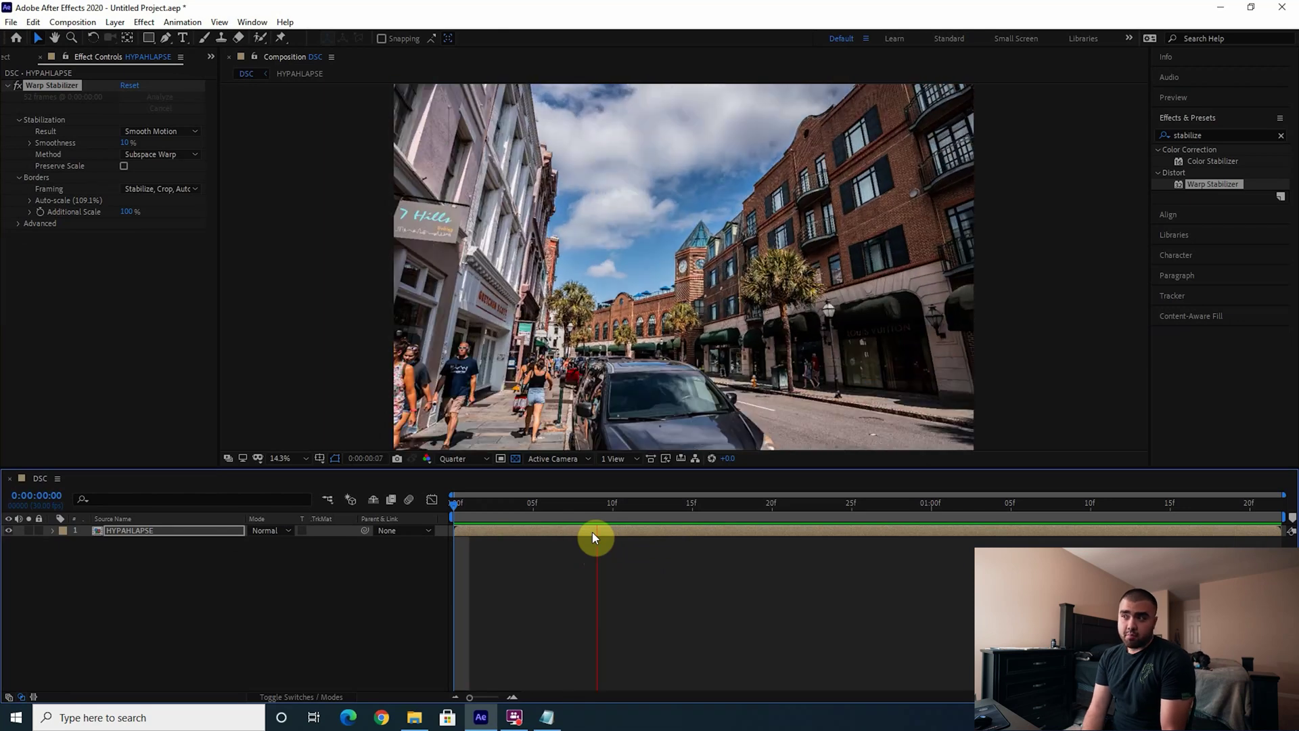
key(space)
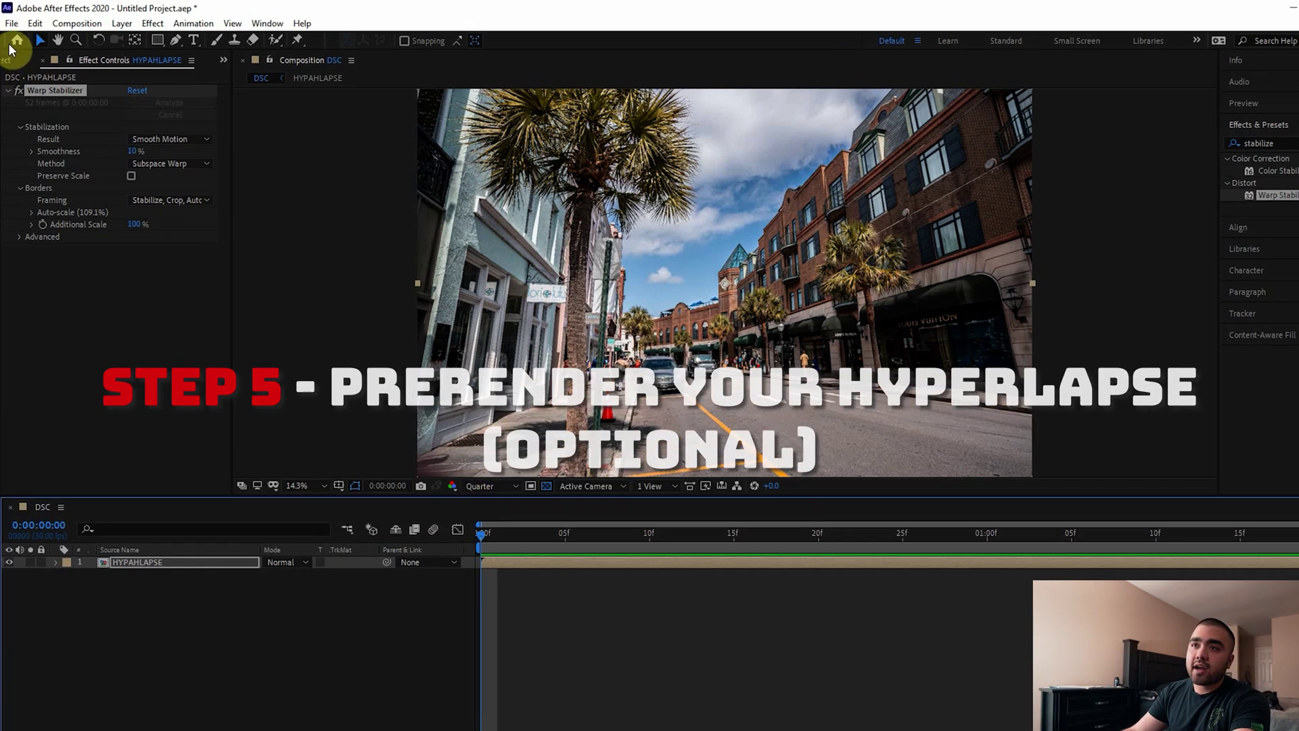
click(11, 21)
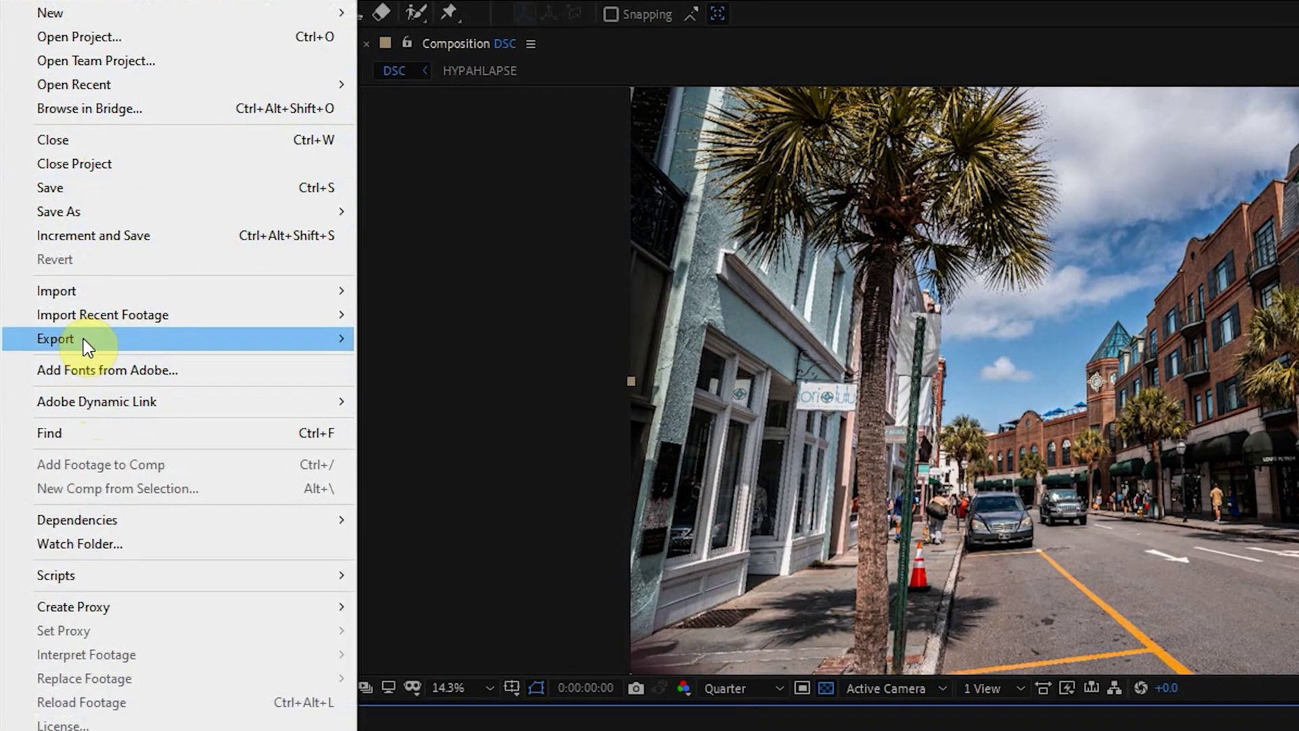
- Add the DSC comp to the Media Encoder queue with the Apple ProRes 422 HQ preset
mouse_move(80, 372)
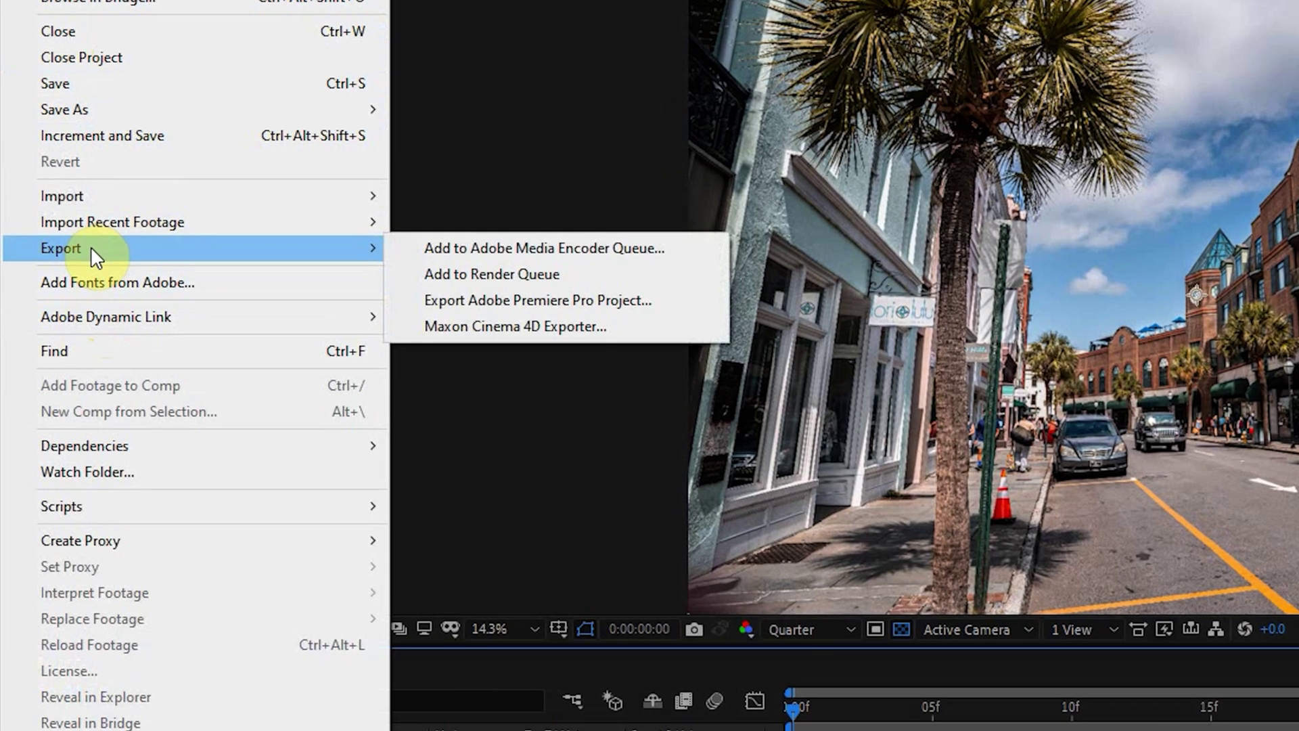
click(497, 245)
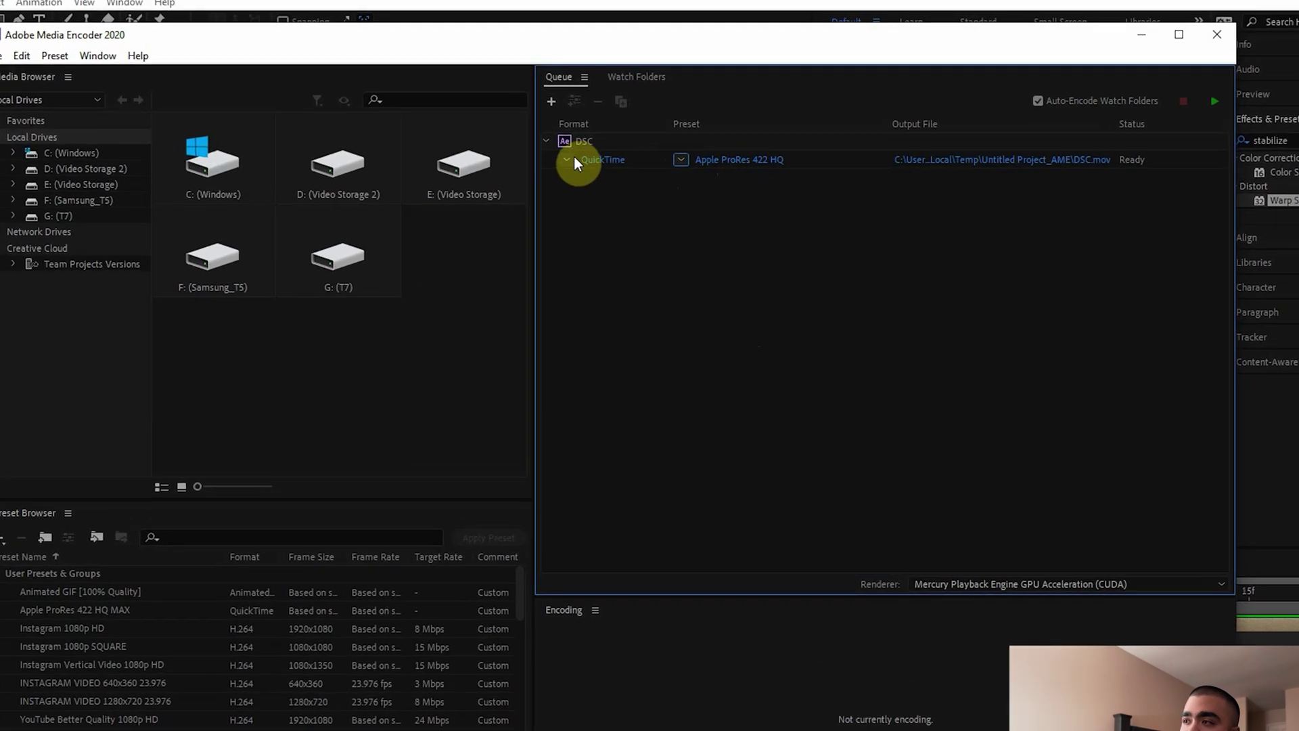
click(655, 167)
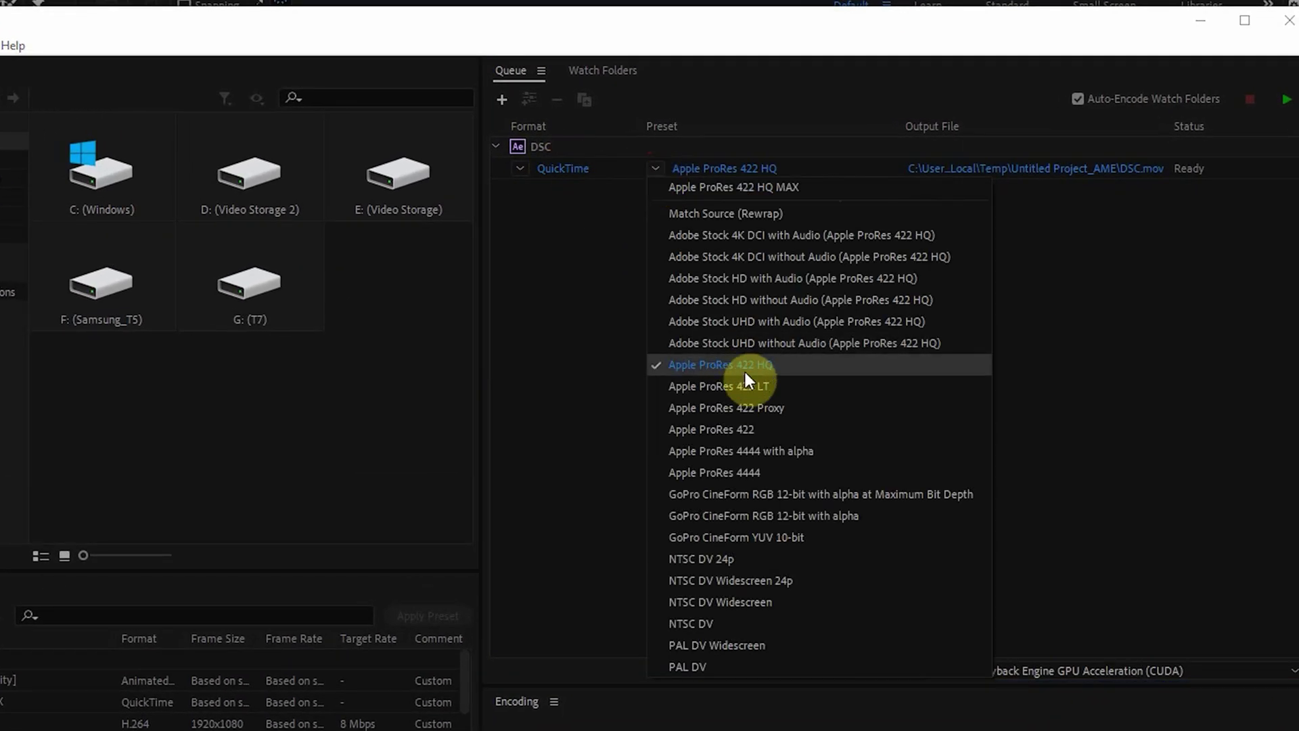
click(736, 367)
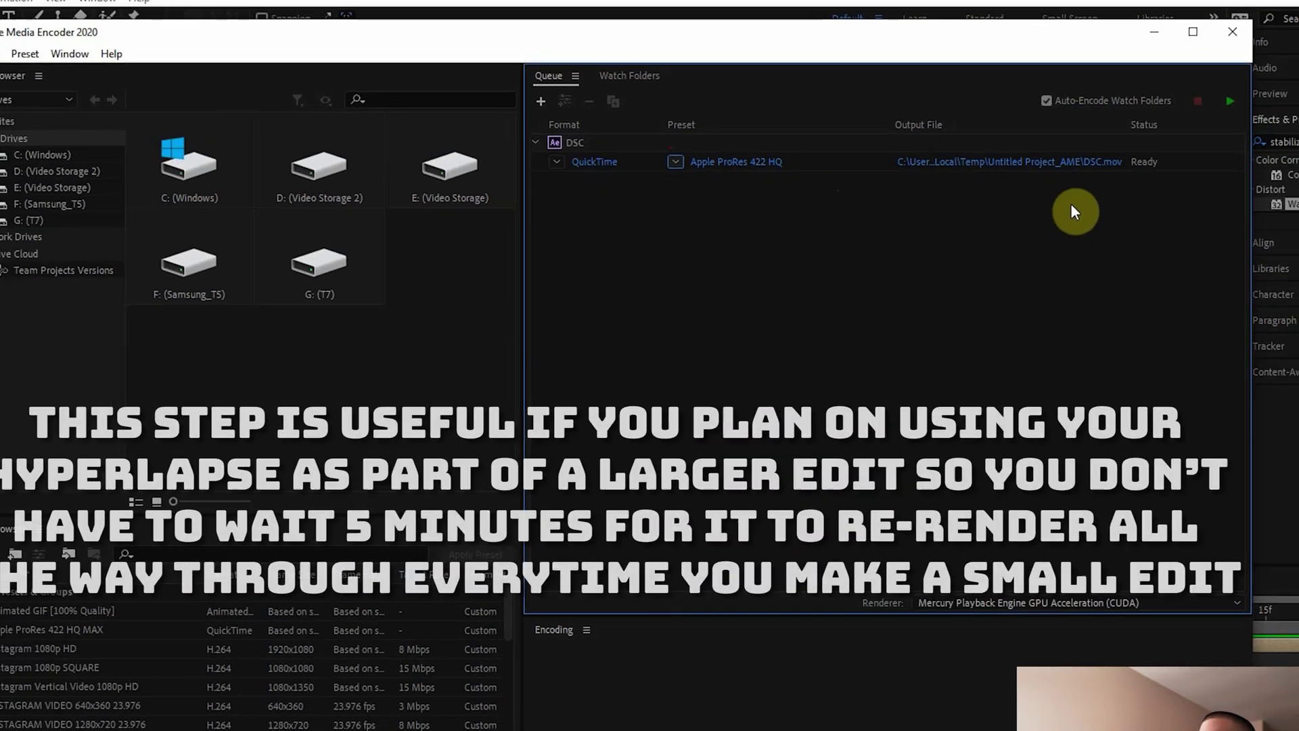